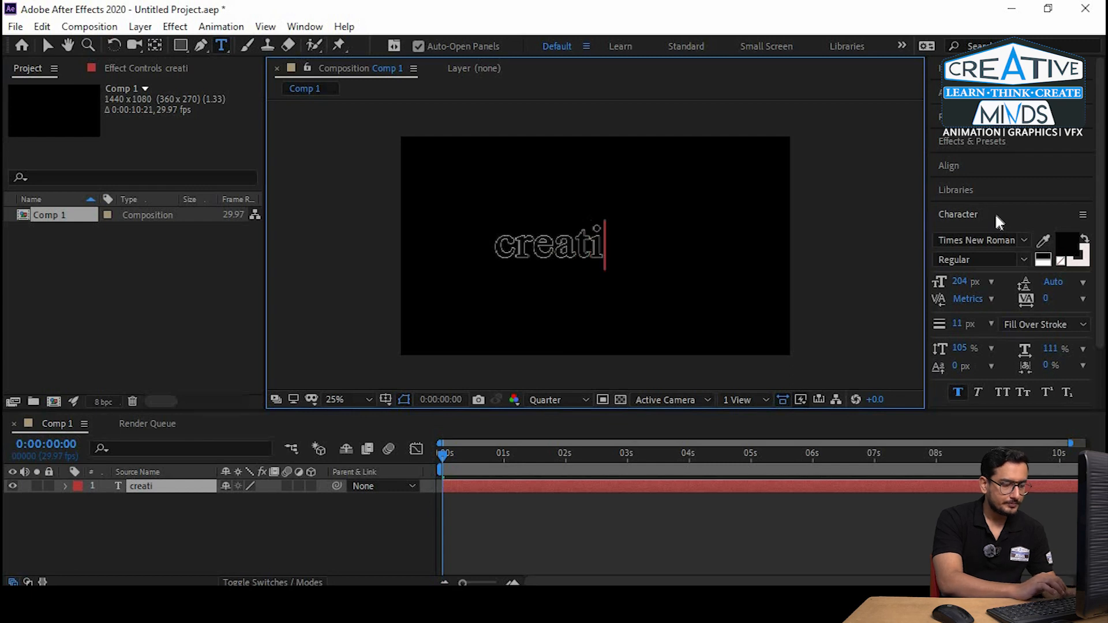
Step: Complete the text as "creative minds" and center it horizontally in the composition
text(inds)
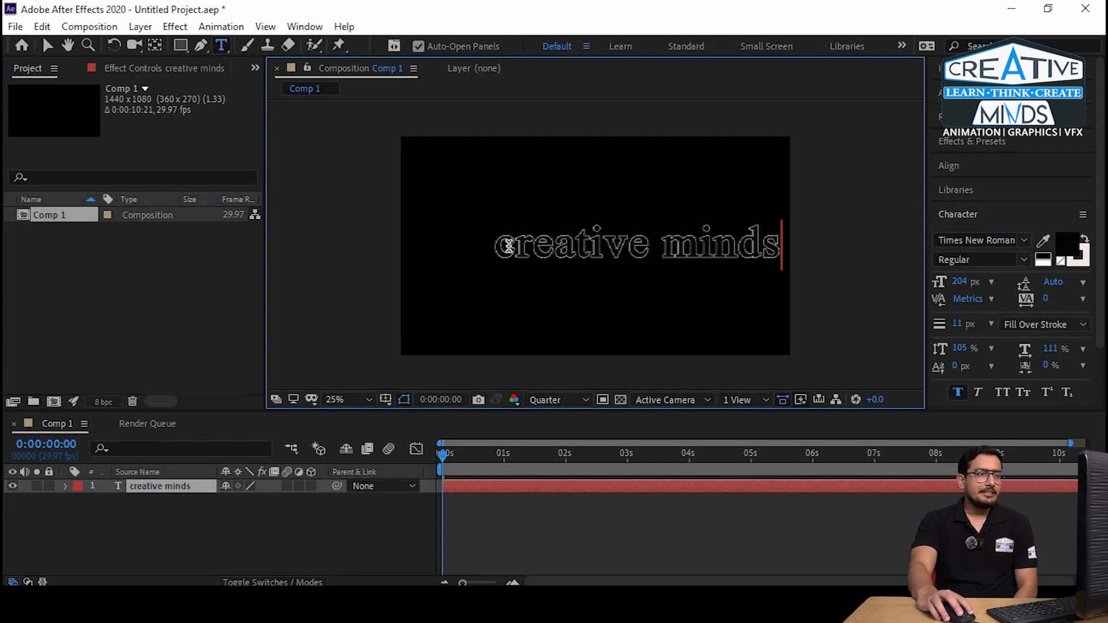
drag(495, 248, 780, 251)
click(783, 252)
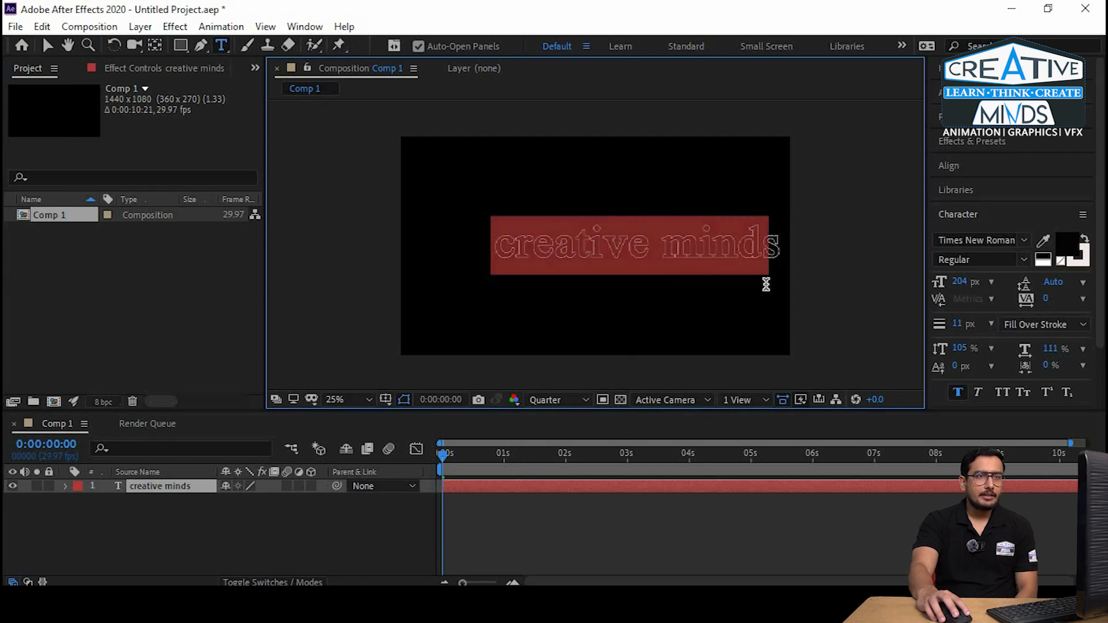
click(969, 172)
click(974, 209)
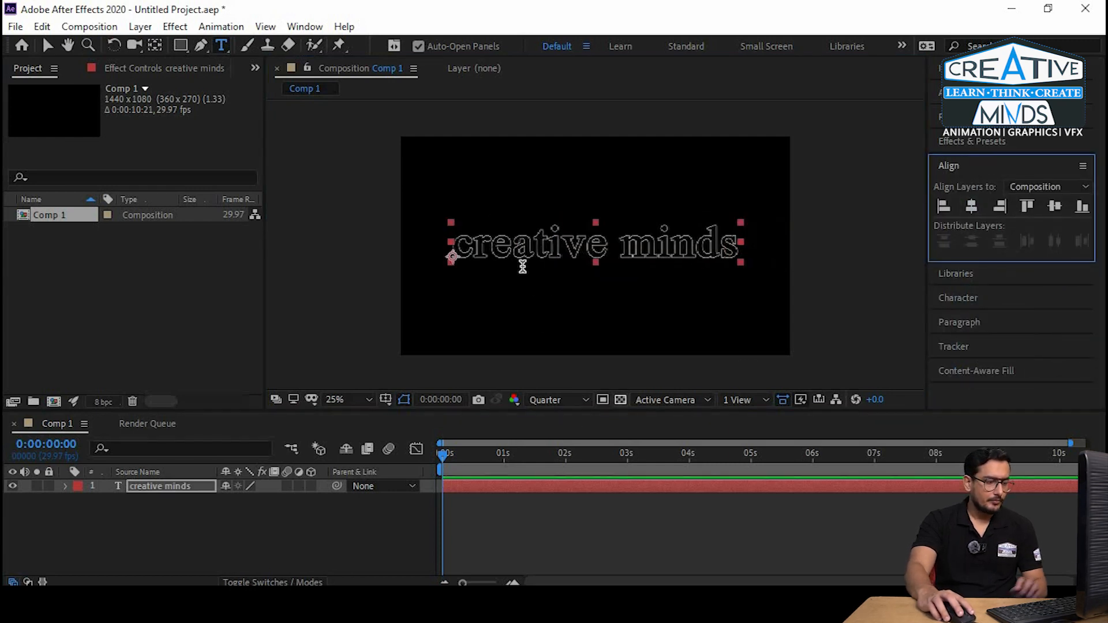
Step: Move the text layer's anchor point to the middle of the words and deselect the layer
key(y)
drag(453, 258, 598, 246)
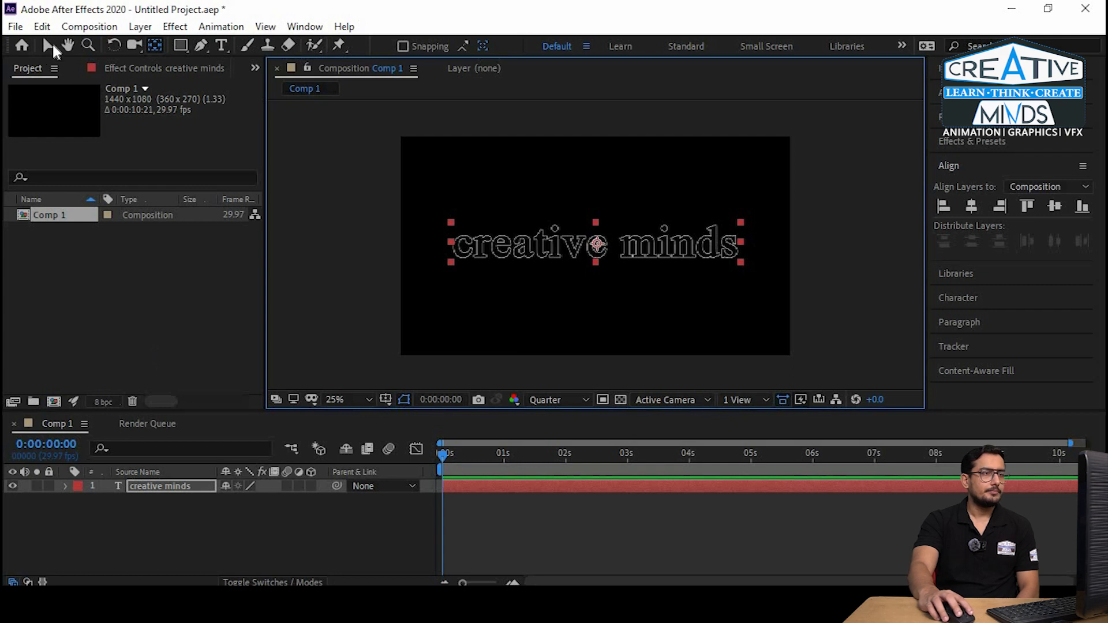
click(48, 45)
click(445, 328)
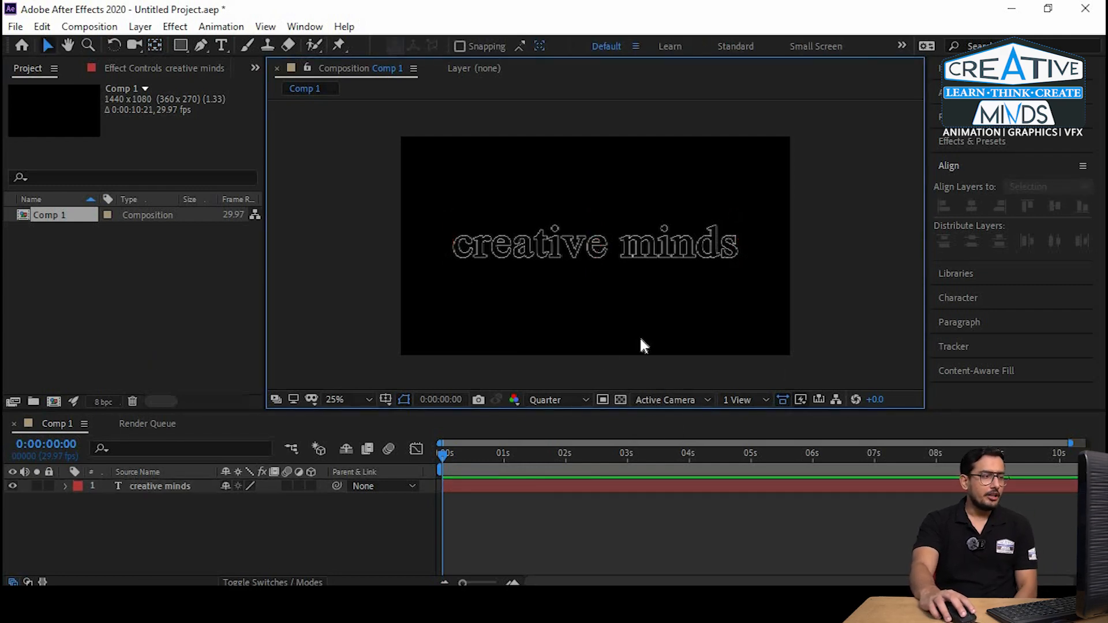
Step: Add a pale red solid of 1440 x 1080 px and place it beneath the text layer as a background
right_click(165, 520)
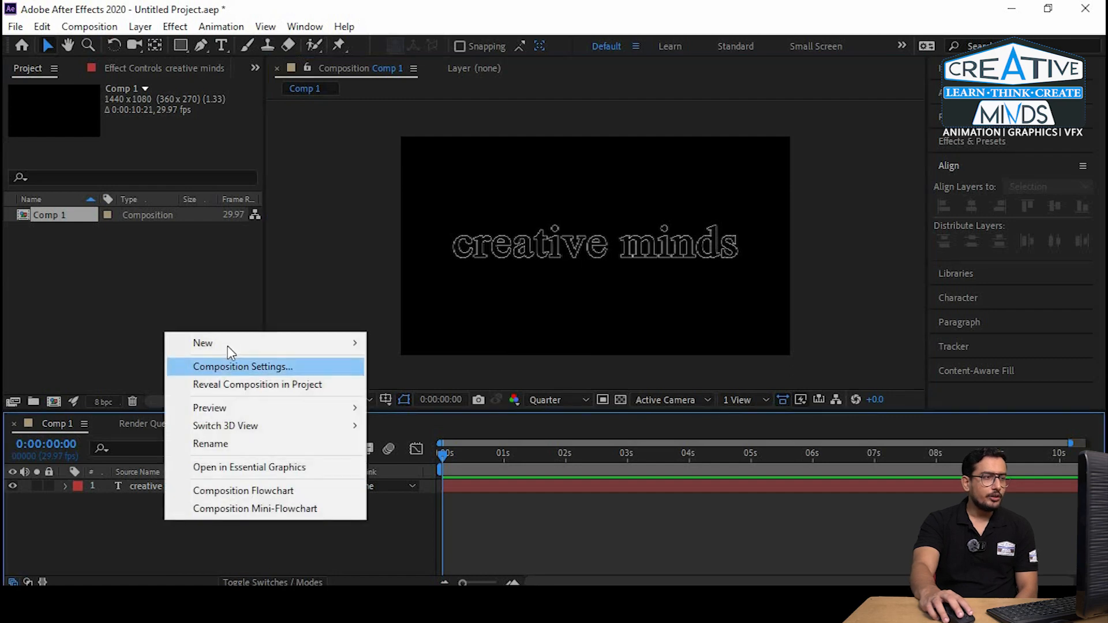
mouse_move(228, 345)
click(437, 386)
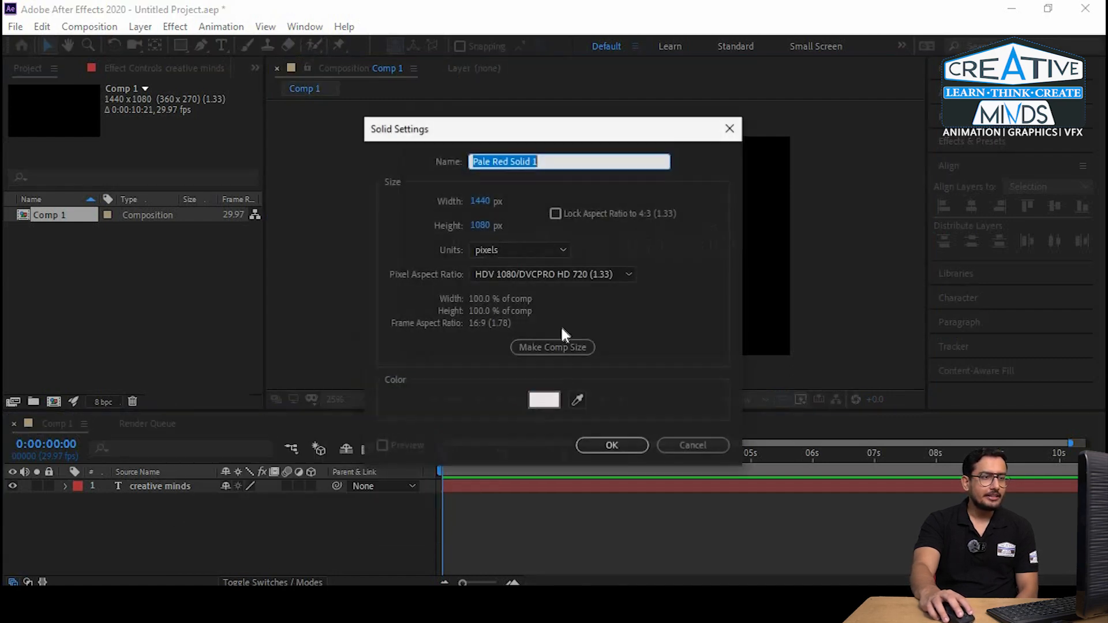
click(610, 445)
drag(175, 486, 171, 508)
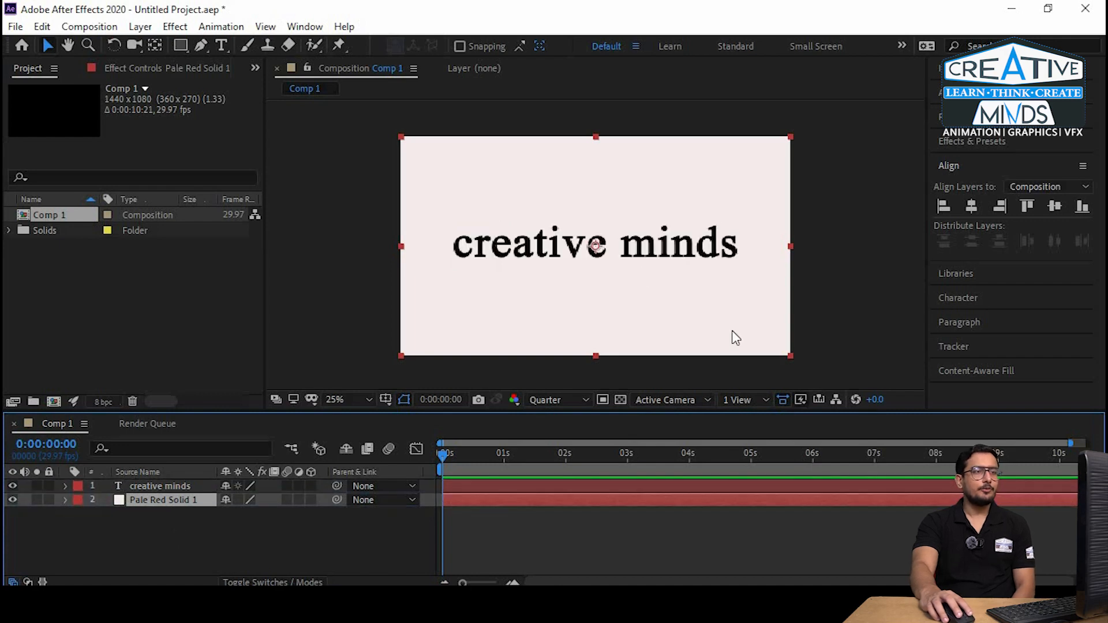
click(844, 254)
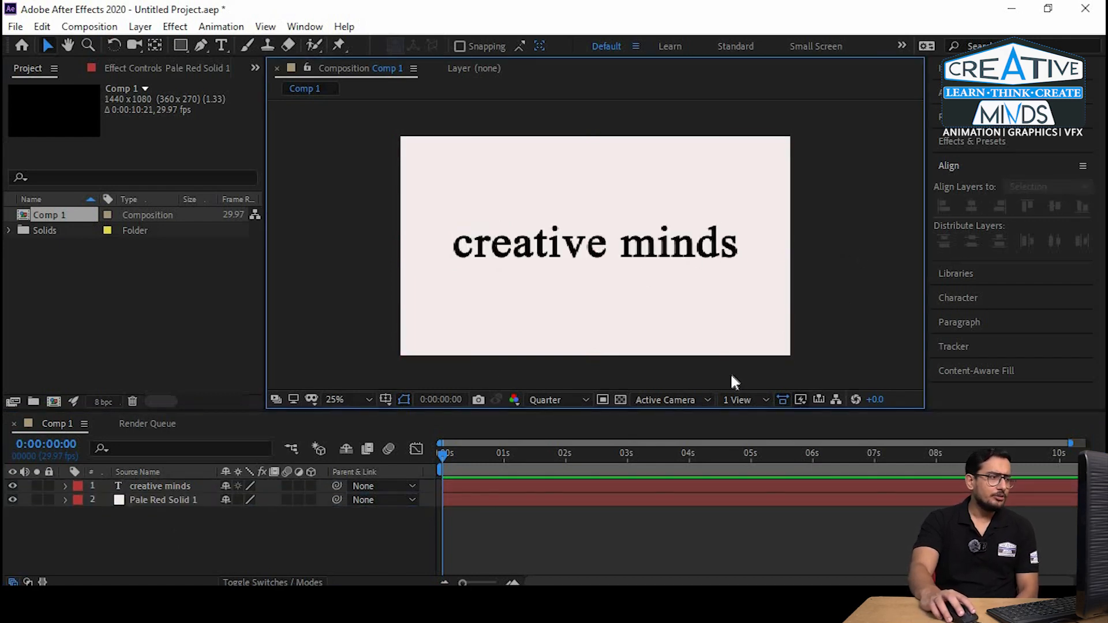
click(12, 499)
click(12, 500)
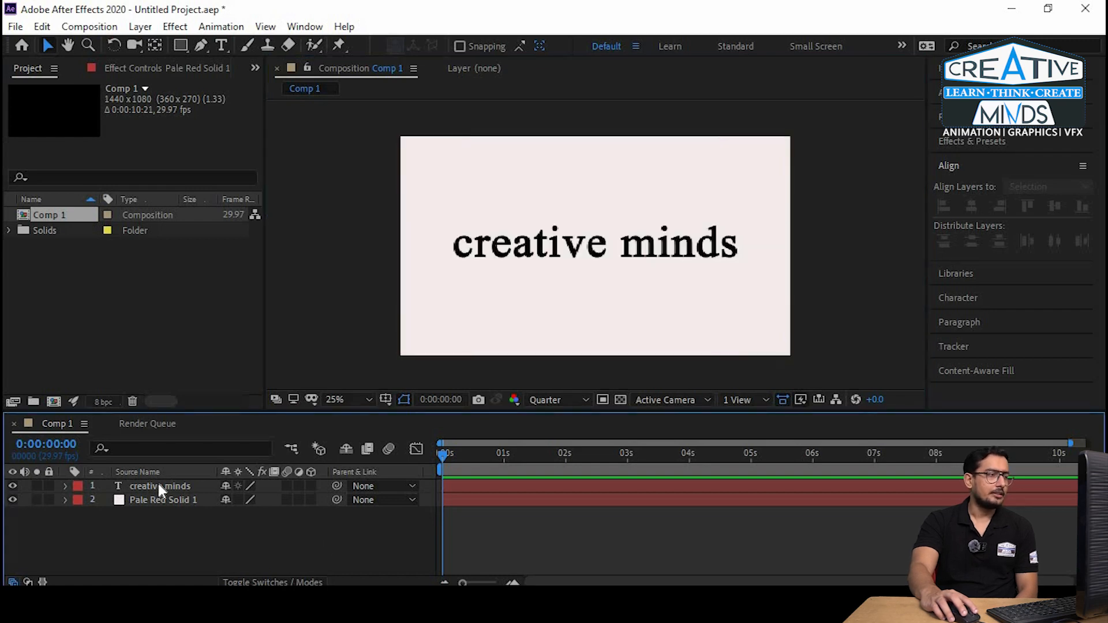
Step: Create shapes from the "creative minds" text layer
click(159, 483)
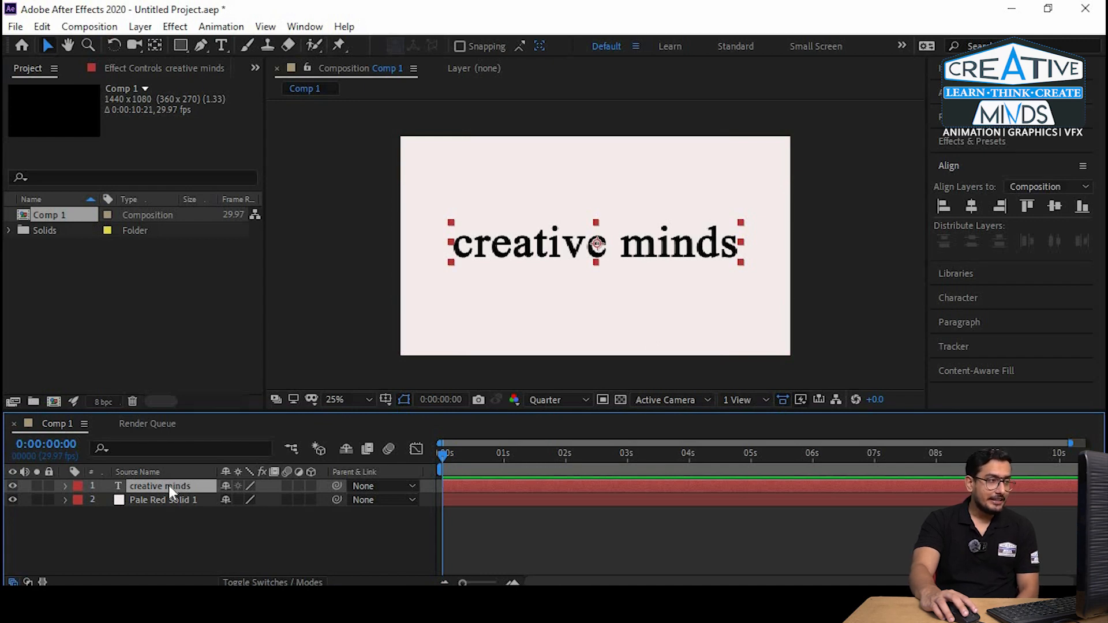
right_click(168, 486)
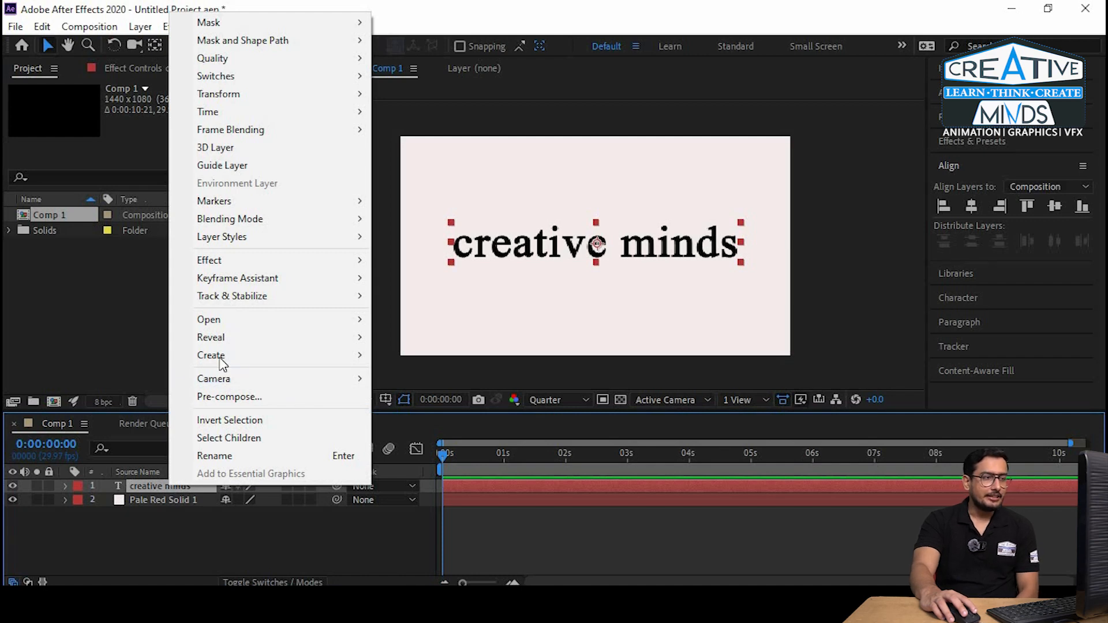
mouse_move(223, 358)
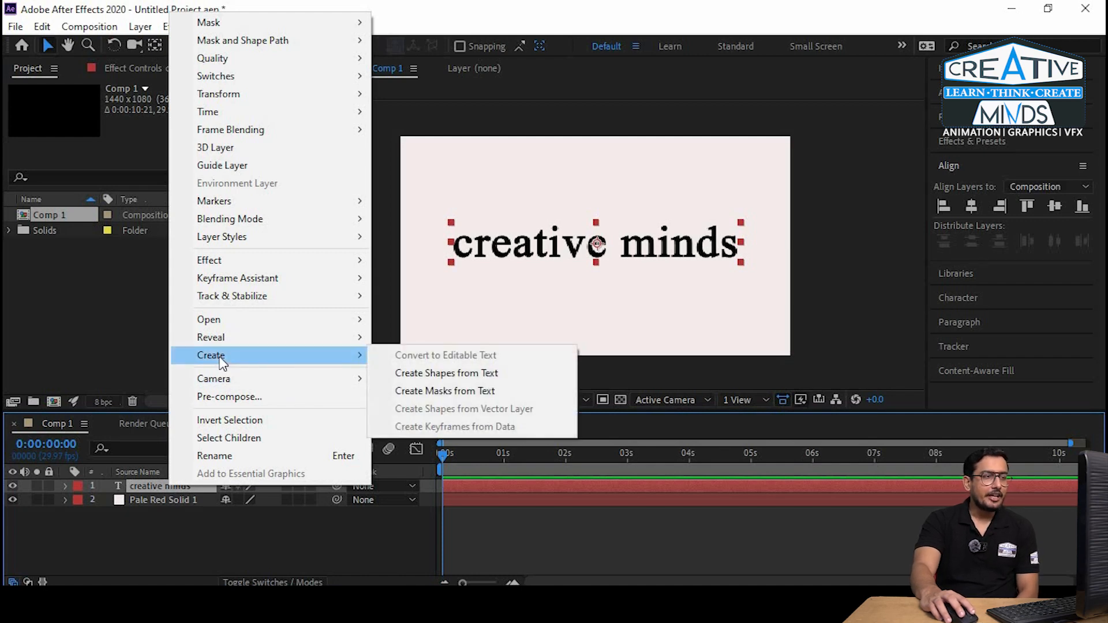
click(464, 375)
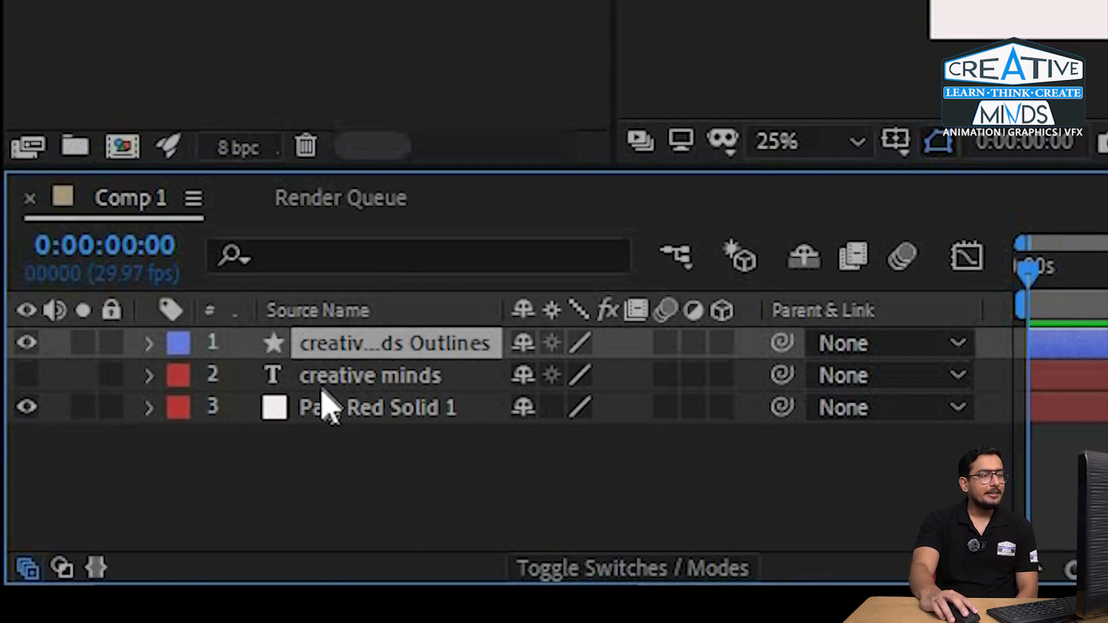
click(26, 406)
click(26, 406)
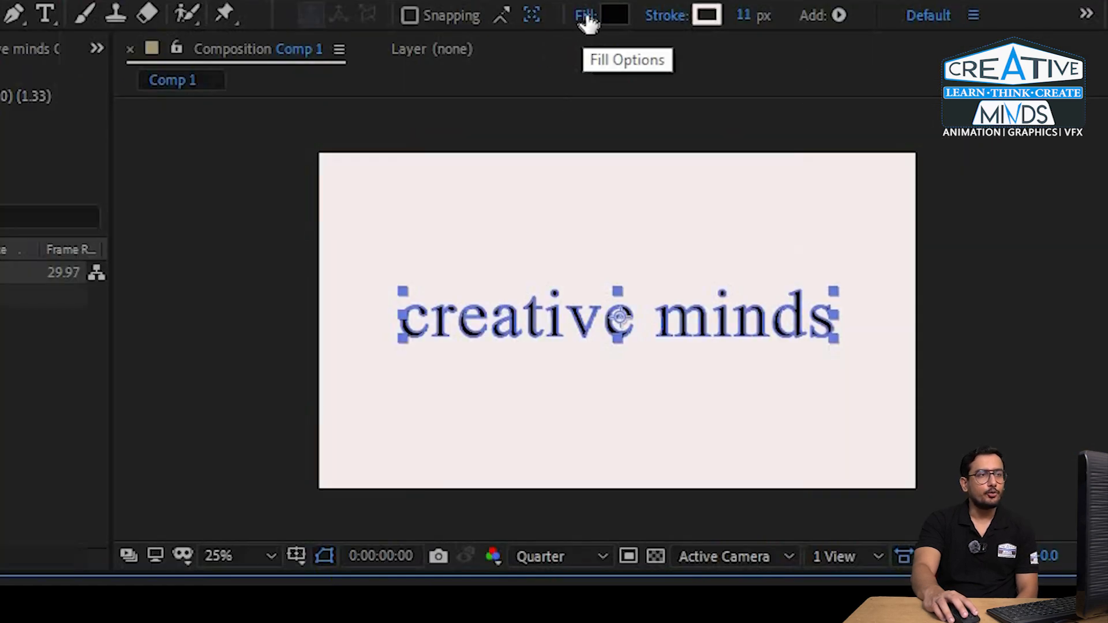
Step: Remove the fill from the outlines shape layer and hide the pale red solid
click(587, 18)
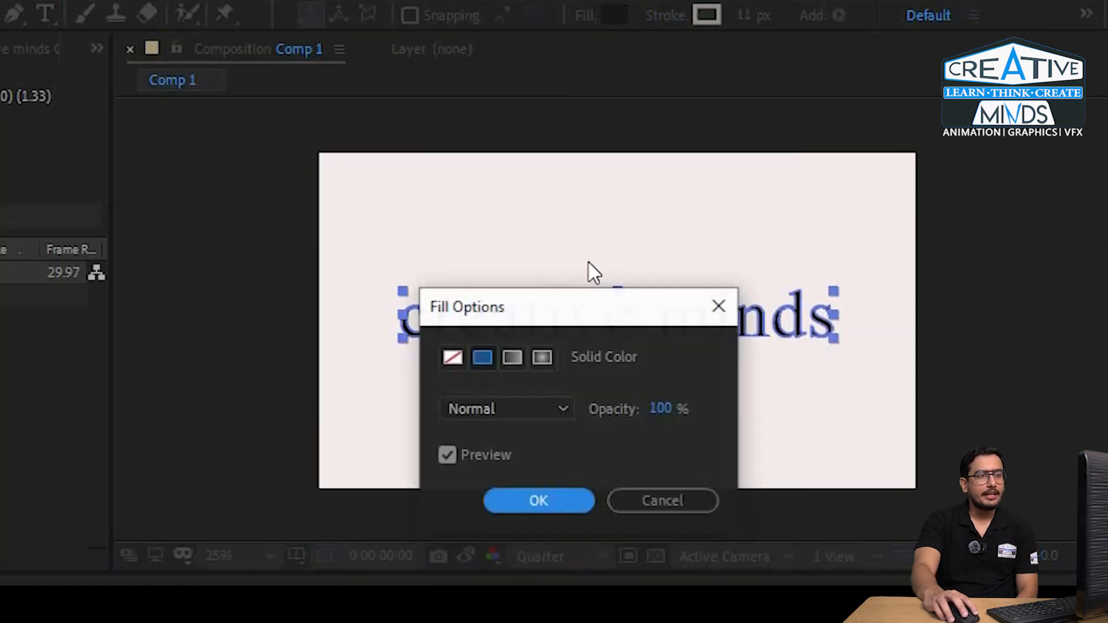
click(456, 357)
click(543, 502)
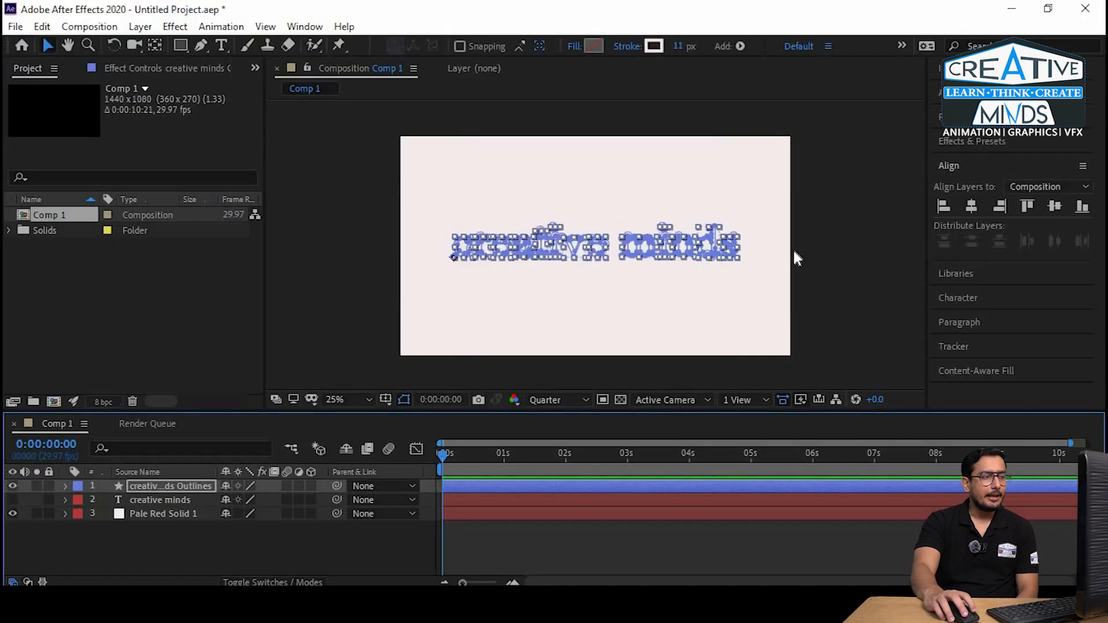
click(794, 257)
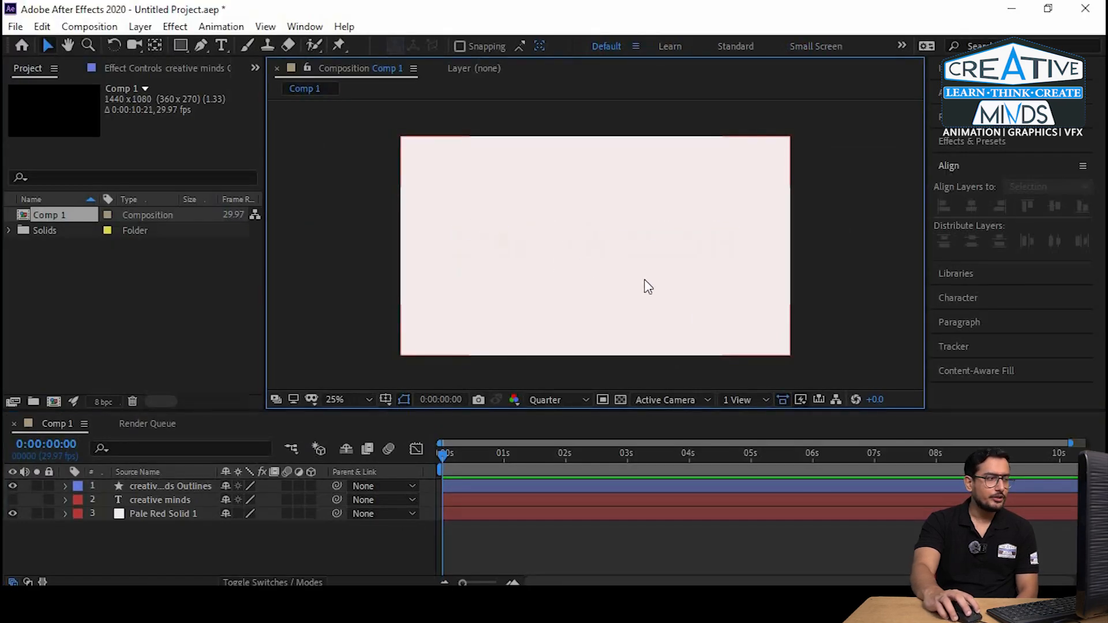
click(13, 514)
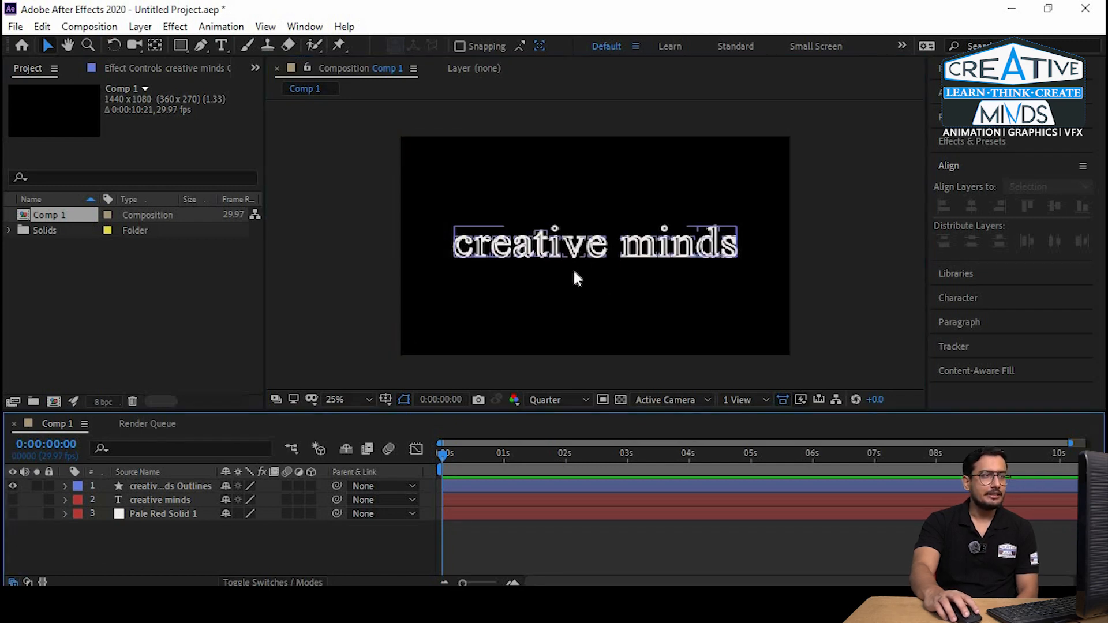
Step: Set the stroke width of the text outlines to 5 px
key(period)
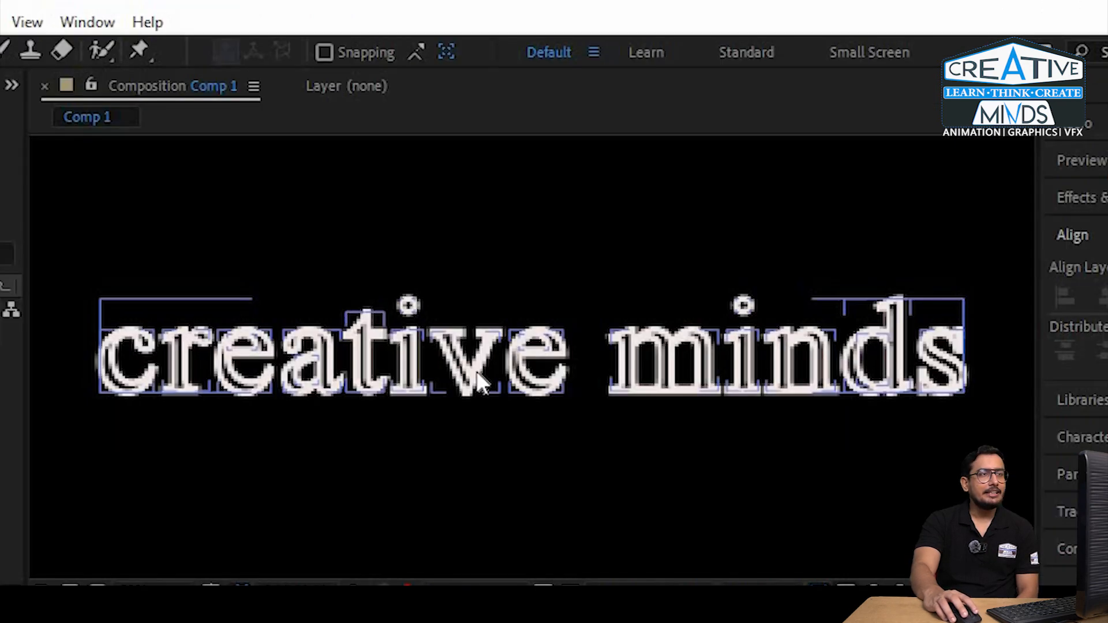
click(476, 370)
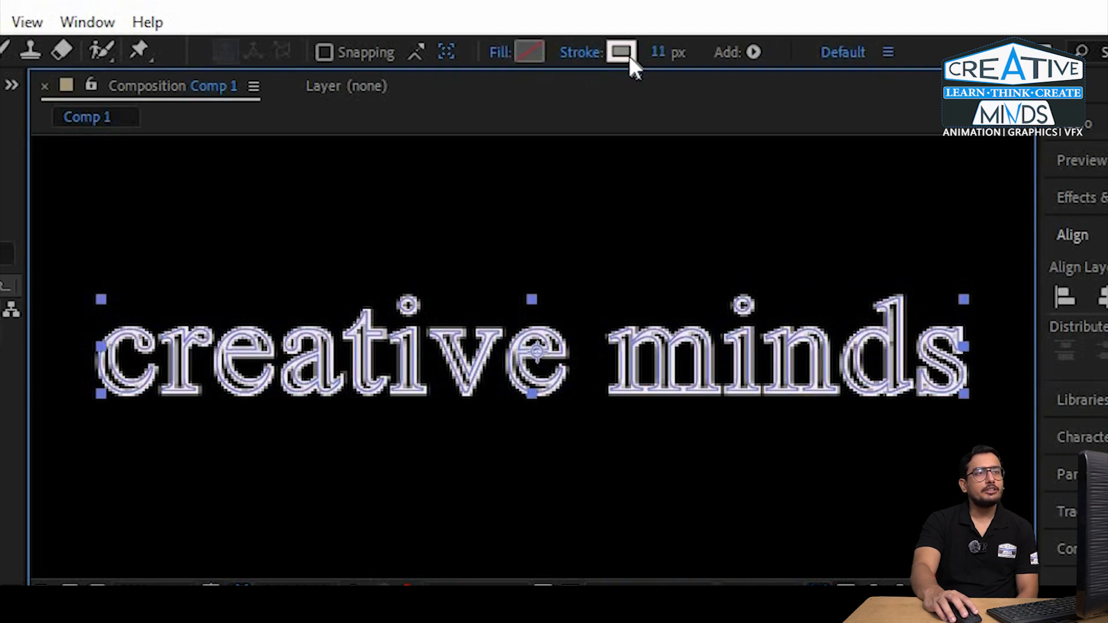
click(659, 54)
text(5)
key(Return)
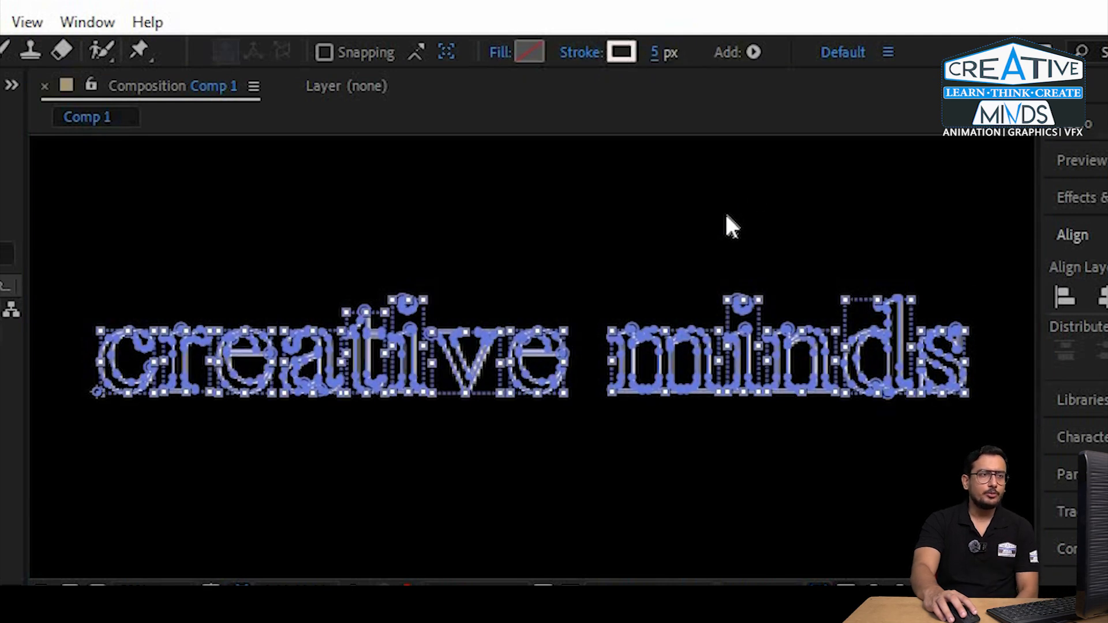
click(711, 235)
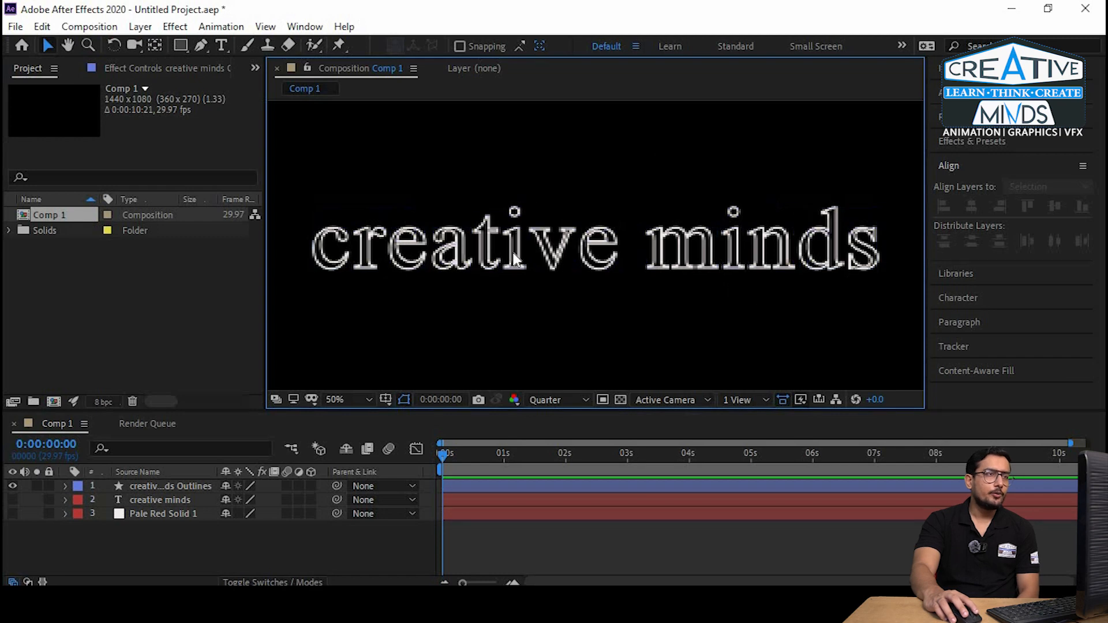
Step: Add a Trim Paths operation to the whole outlines shape layer
click(408, 366)
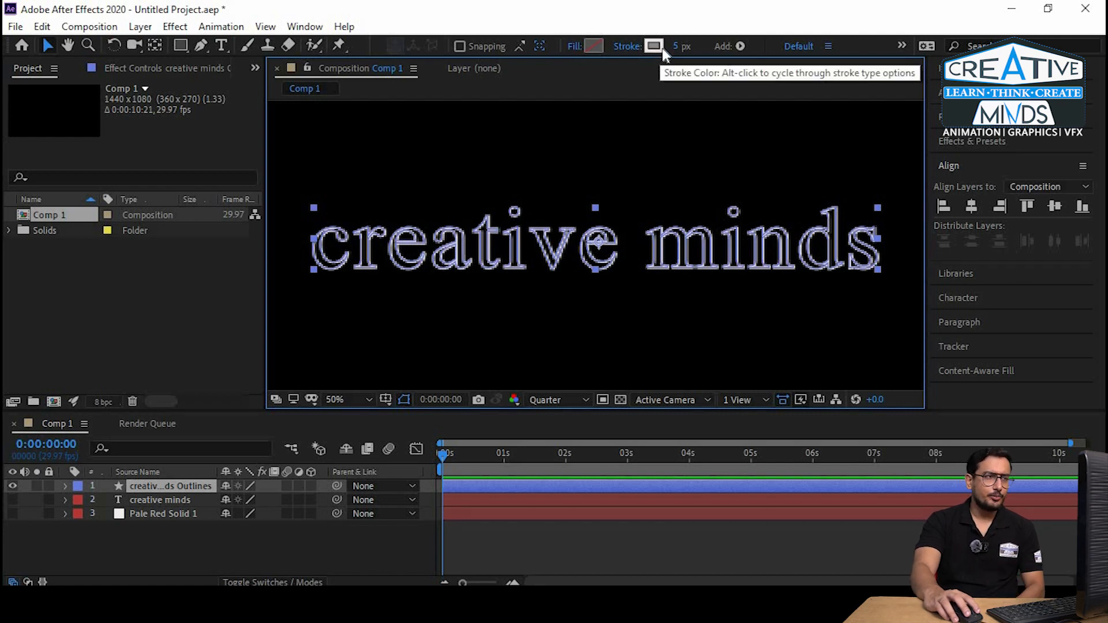
scroll(507, 316, down, 2)
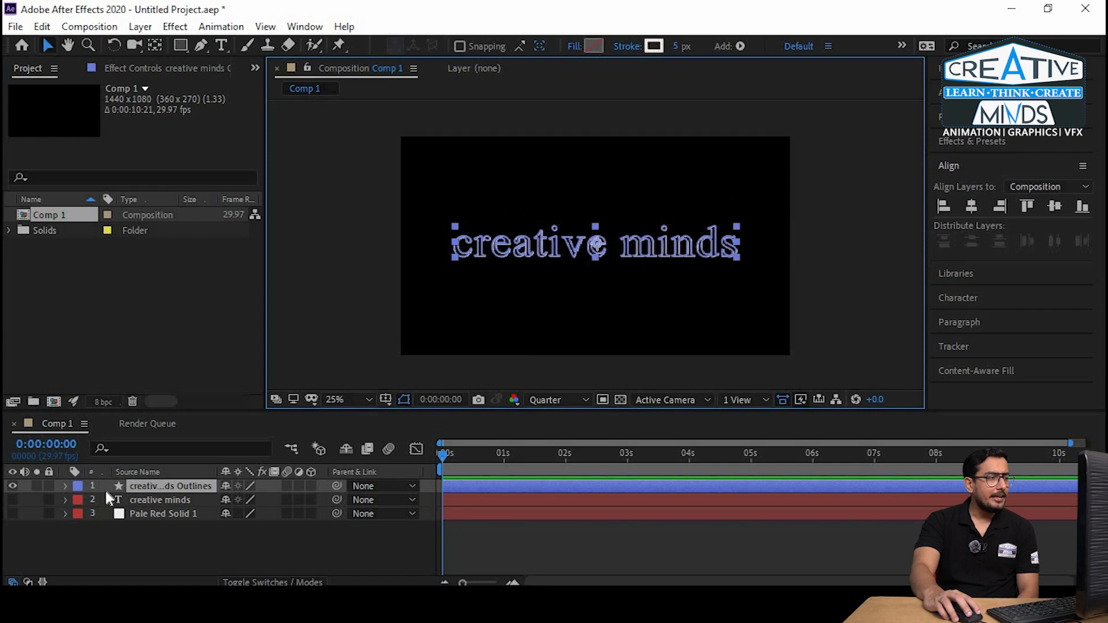
click(173, 489)
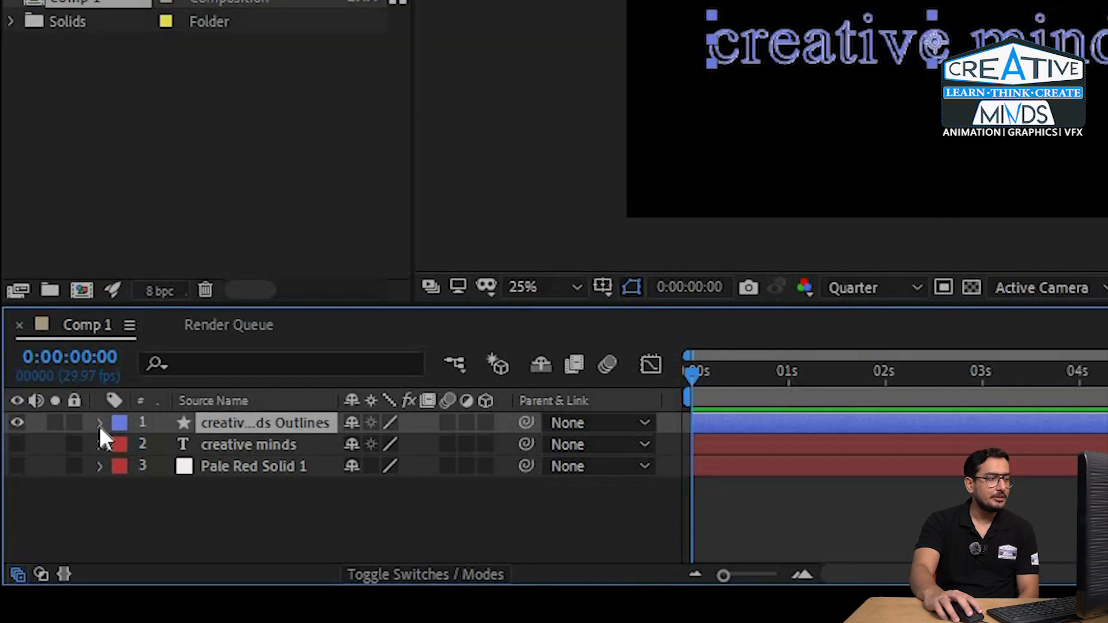
click(65, 486)
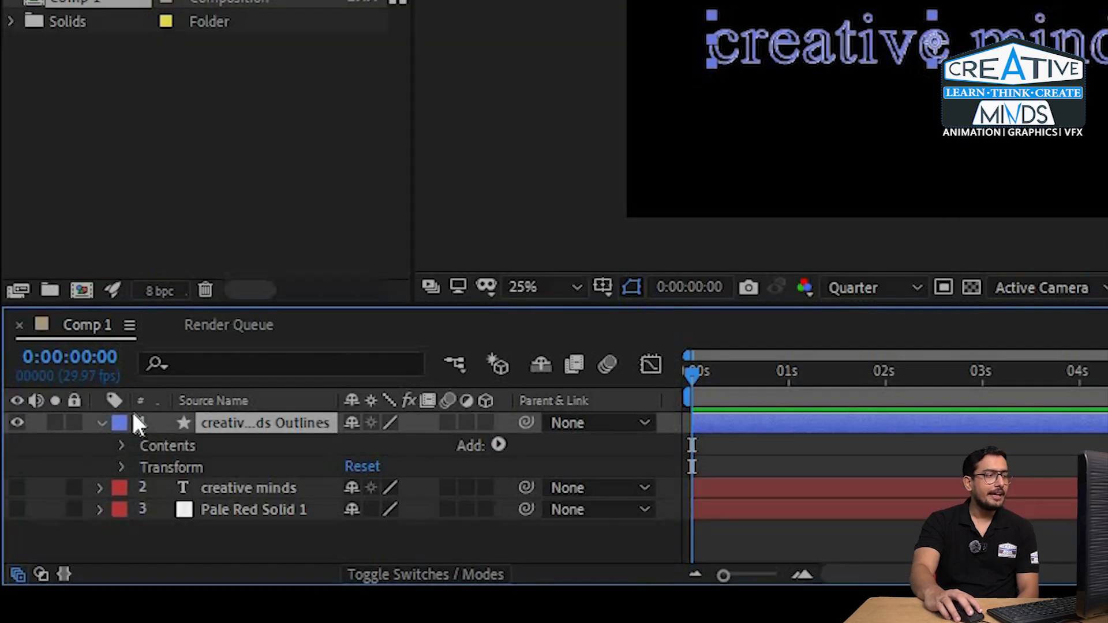
click(123, 447)
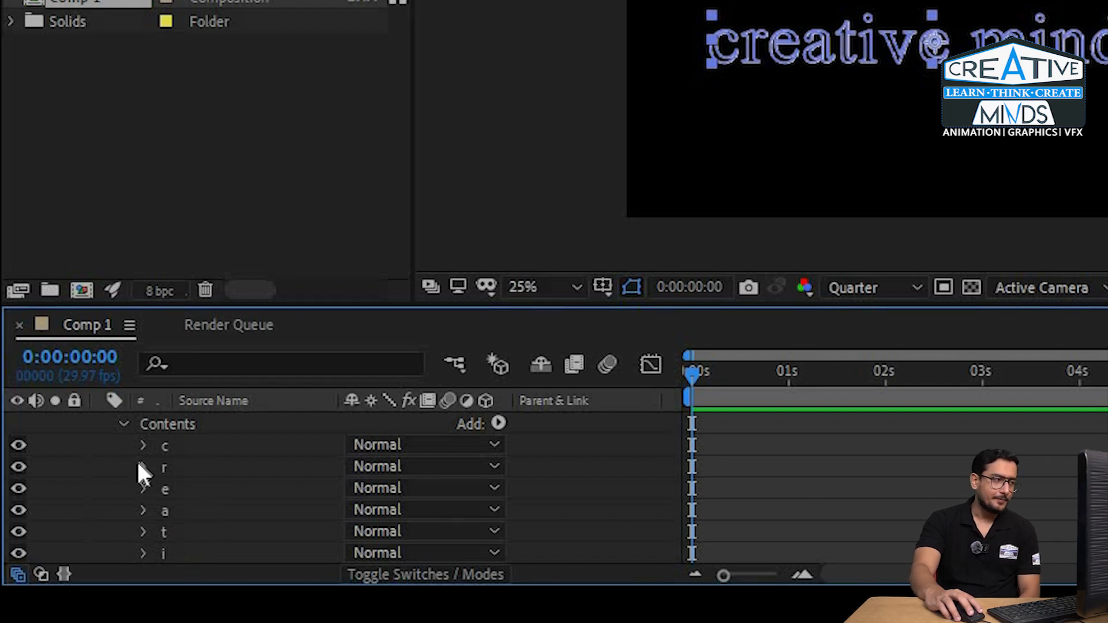
click(124, 425)
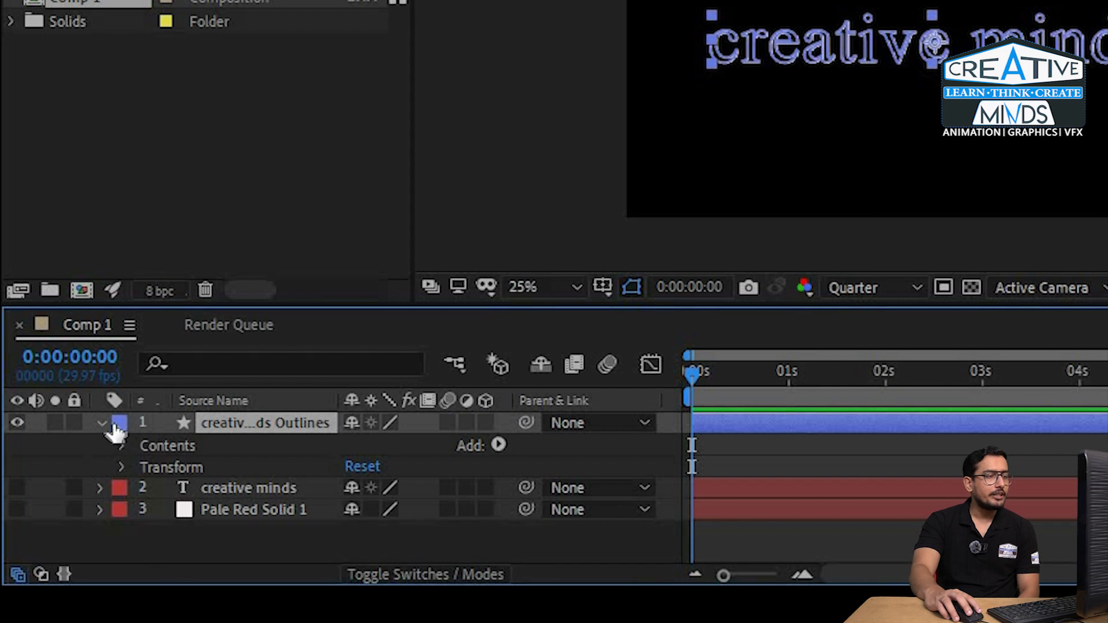
click(499, 446)
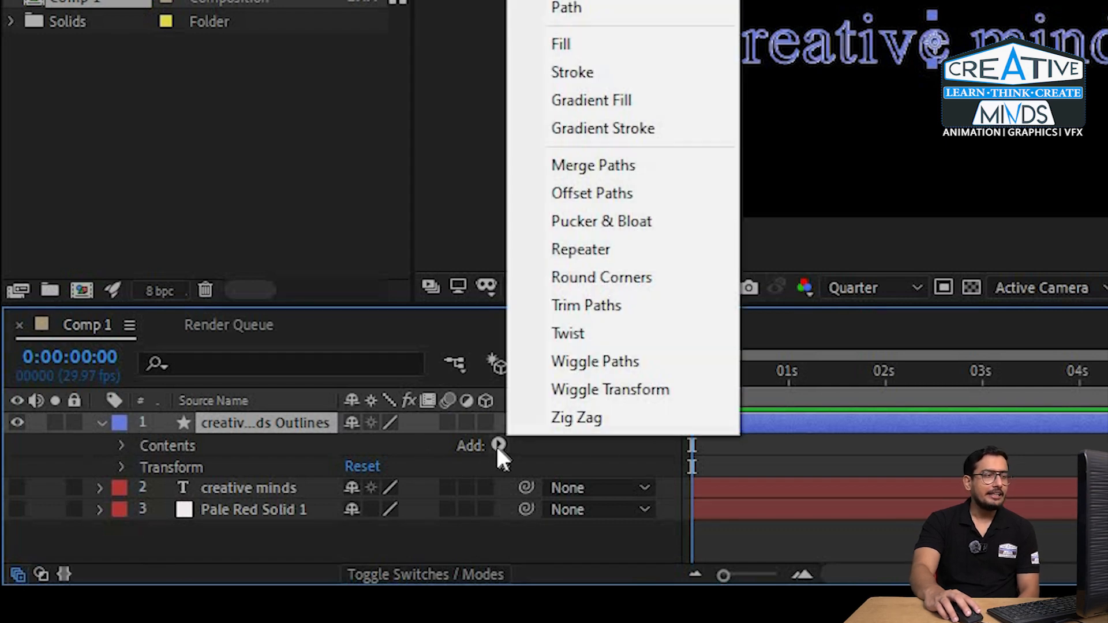
click(584, 307)
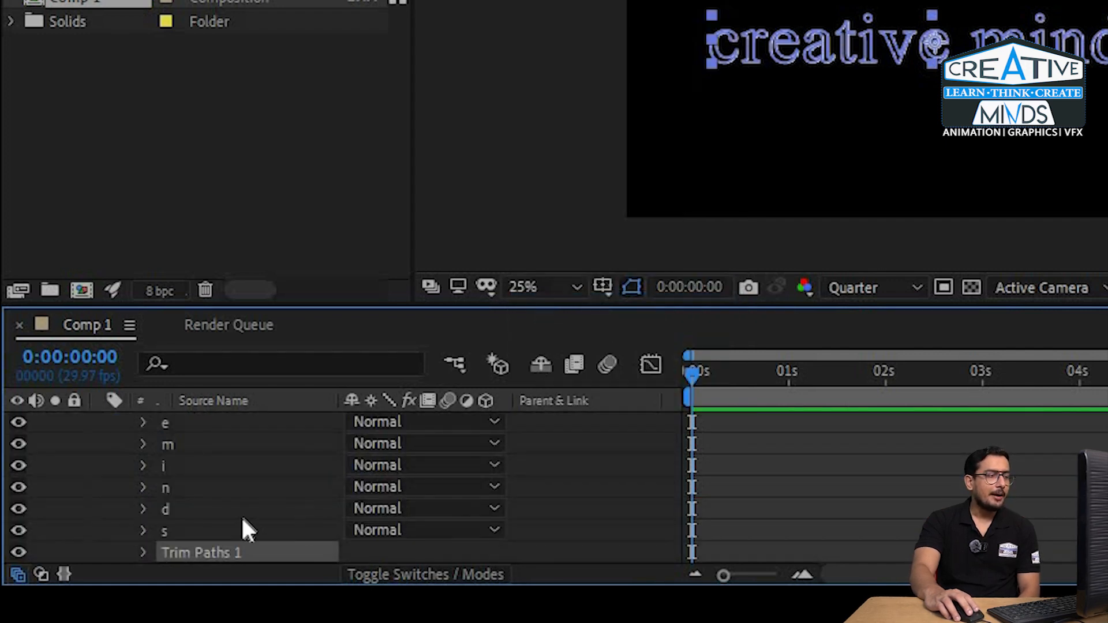
Step: Reveal the Start, End, Offset and Trim Multiple Shapes properties of Trim Paths 1
scroll(237, 520, down, 3)
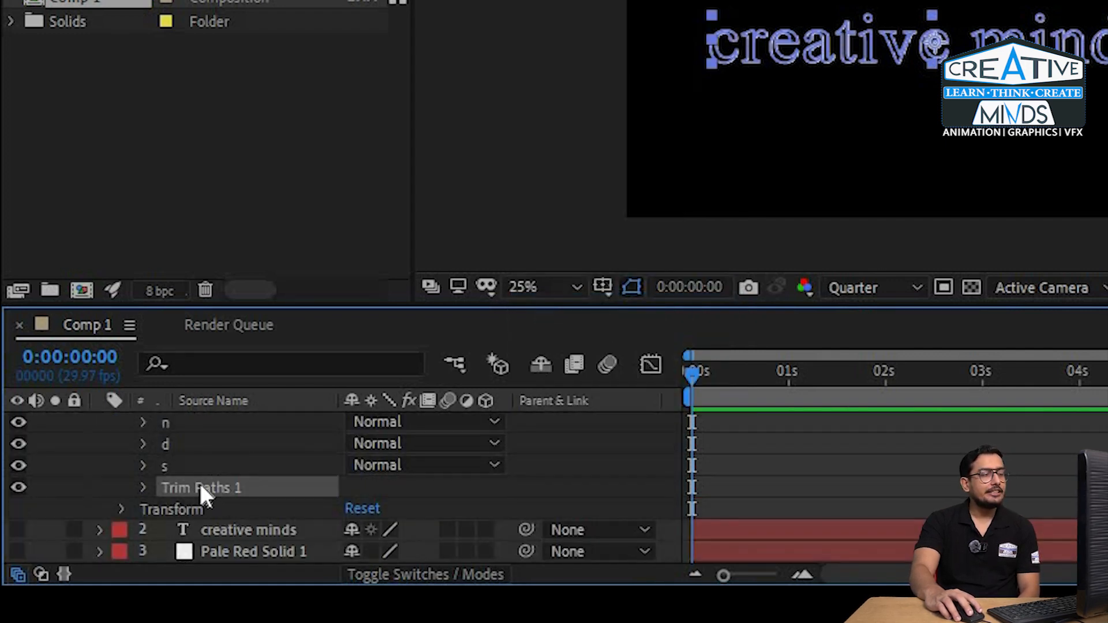
click(143, 487)
scroll(416, 507, down, 1)
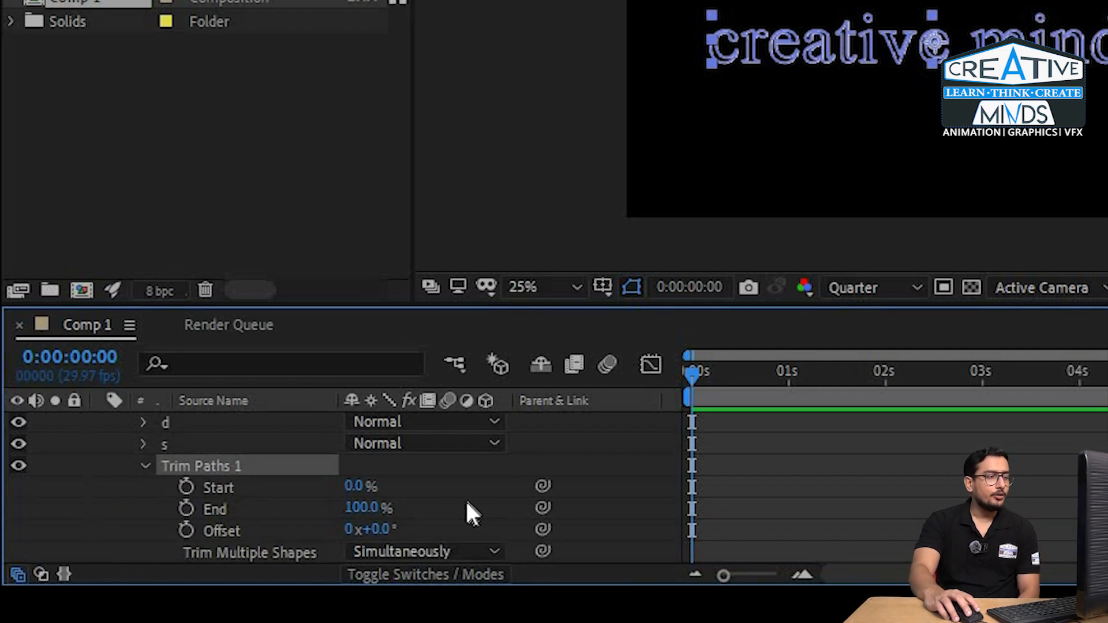
scroll(465, 502, down, 3)
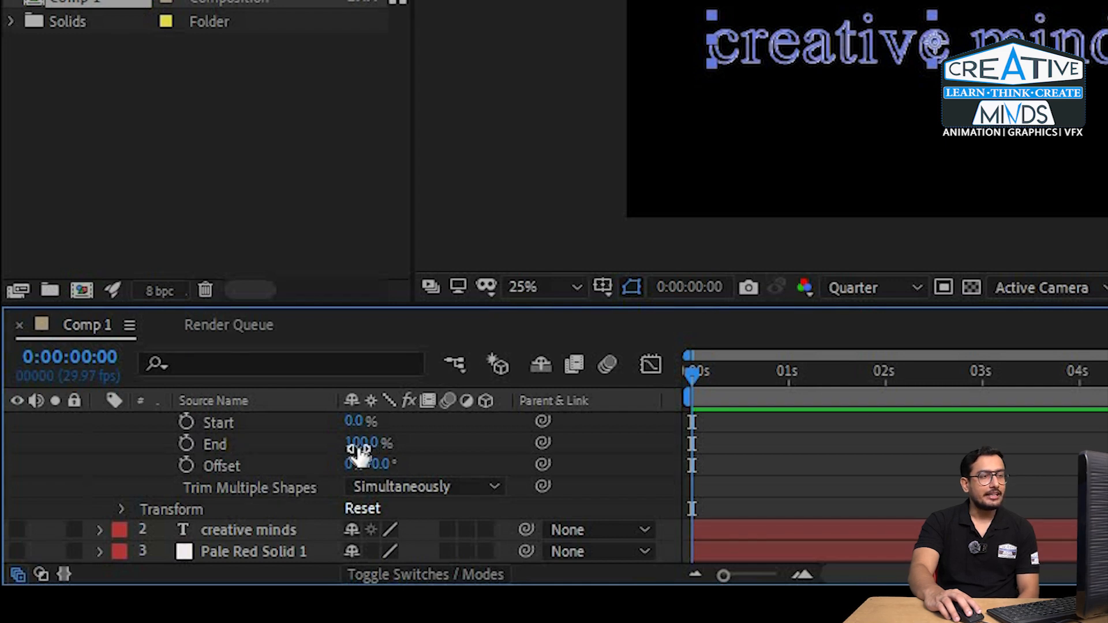
Step: Test the trim on the outlines by lowering End to 0% and raising it back to 100%
drag(361, 443, 255, 452)
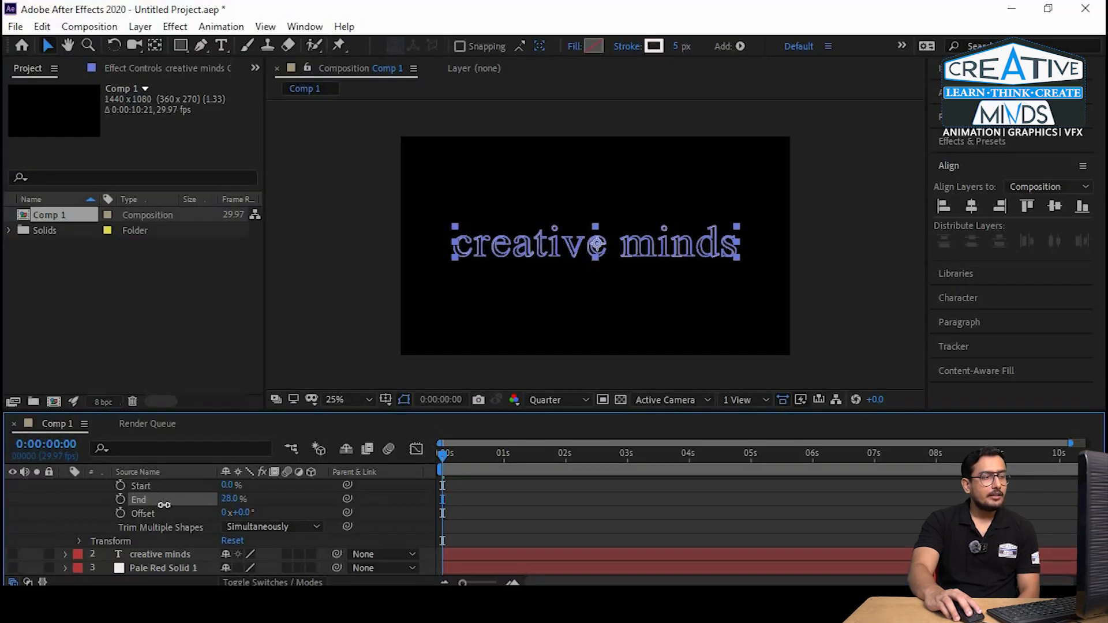
drag(164, 505, 118, 506)
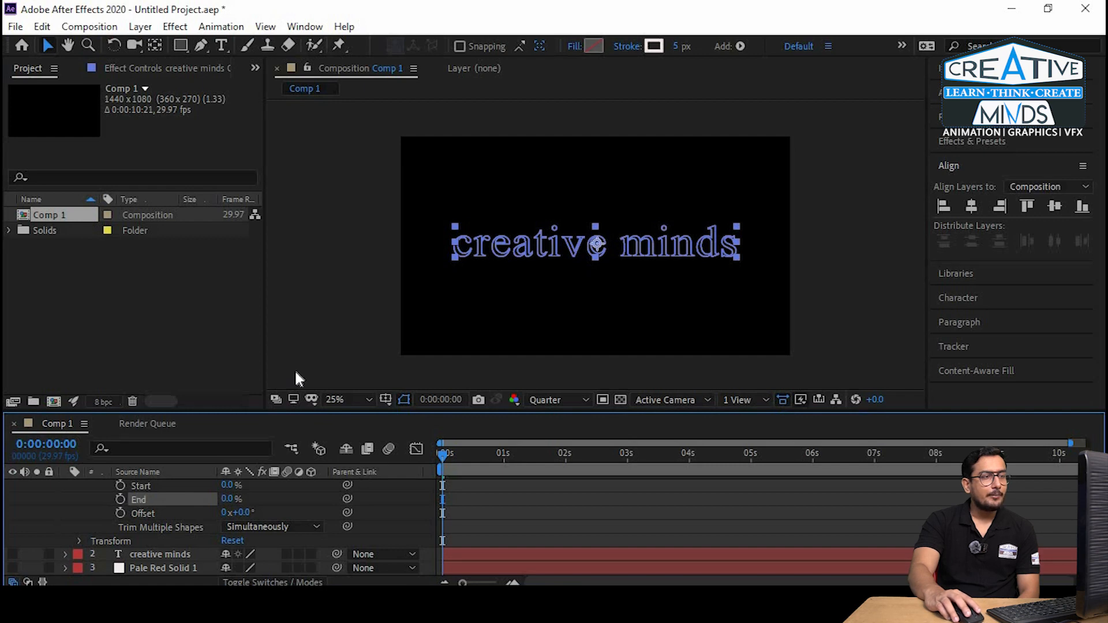
click(477, 289)
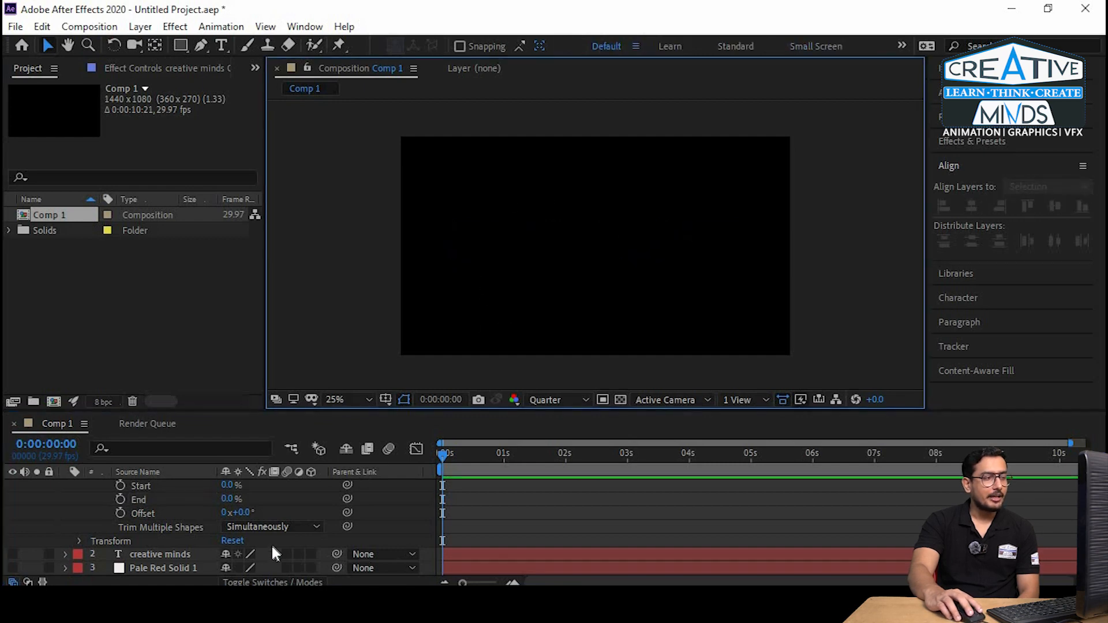
drag(224, 499, 355, 503)
click(526, 310)
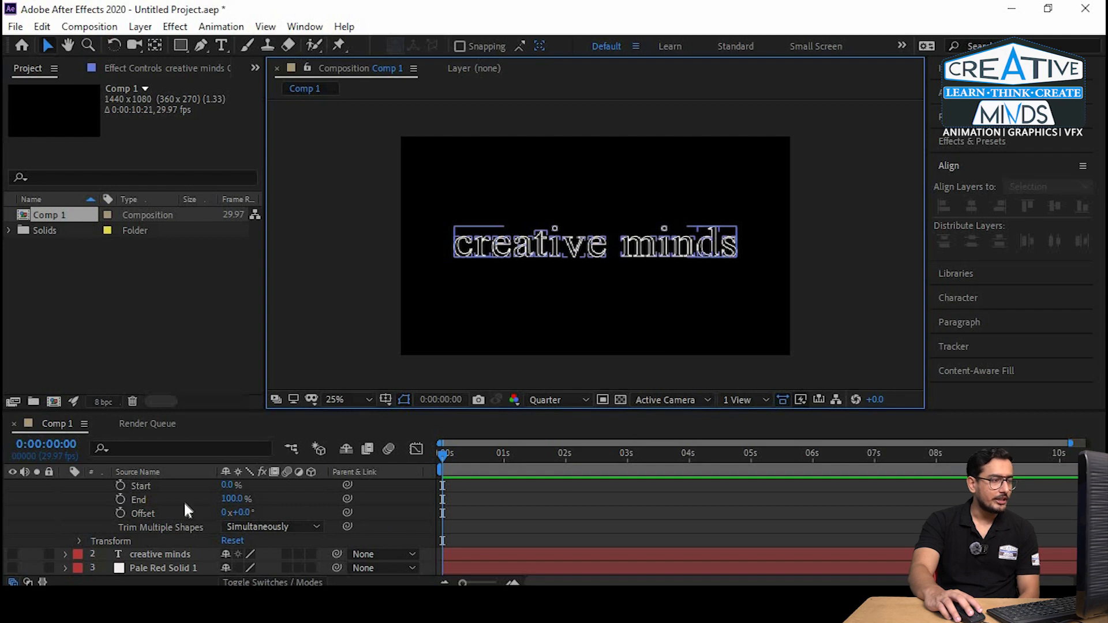
Step: Keyframe the Trim Paths End property from 0% at the composition start to 100% at about 2 seconds
drag(229, 499, 122, 503)
click(120, 500)
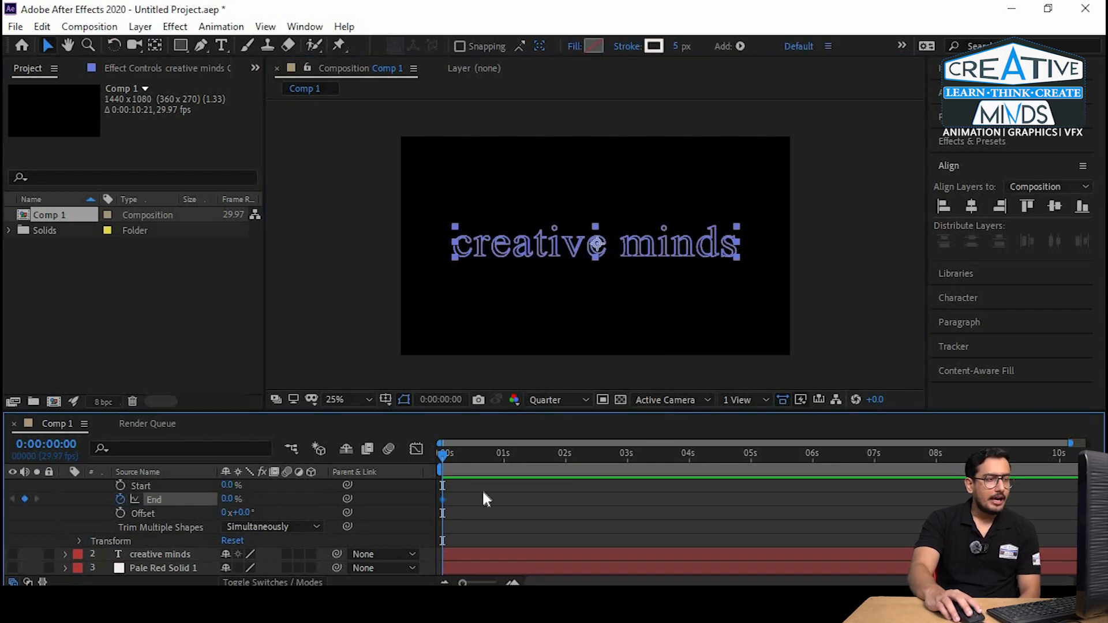
drag(452, 452, 564, 455)
drag(228, 500, 413, 502)
click(593, 519)
drag(564, 456, 431, 469)
click(835, 295)
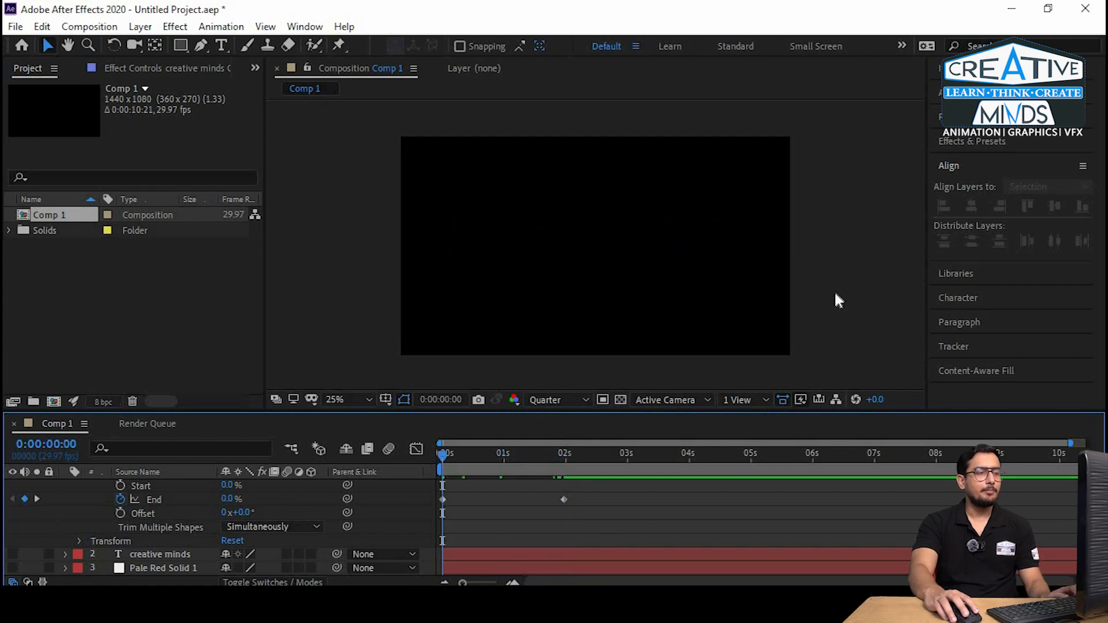
Step: Preview the outline-drawing animation and return the playhead to the start
click(690, 503)
key(space)
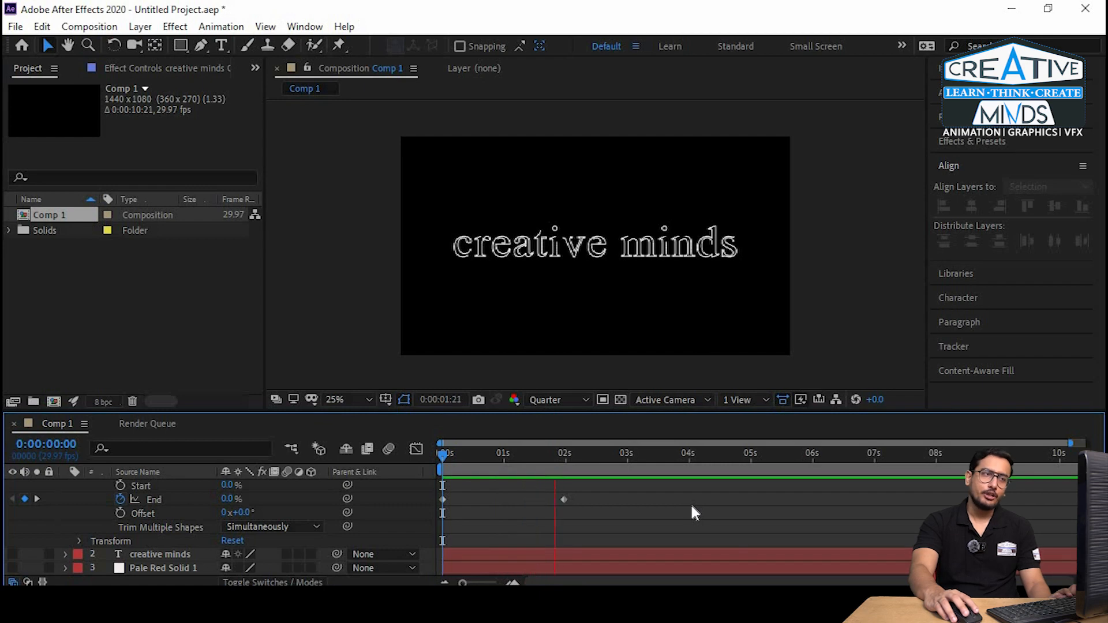
key(space)
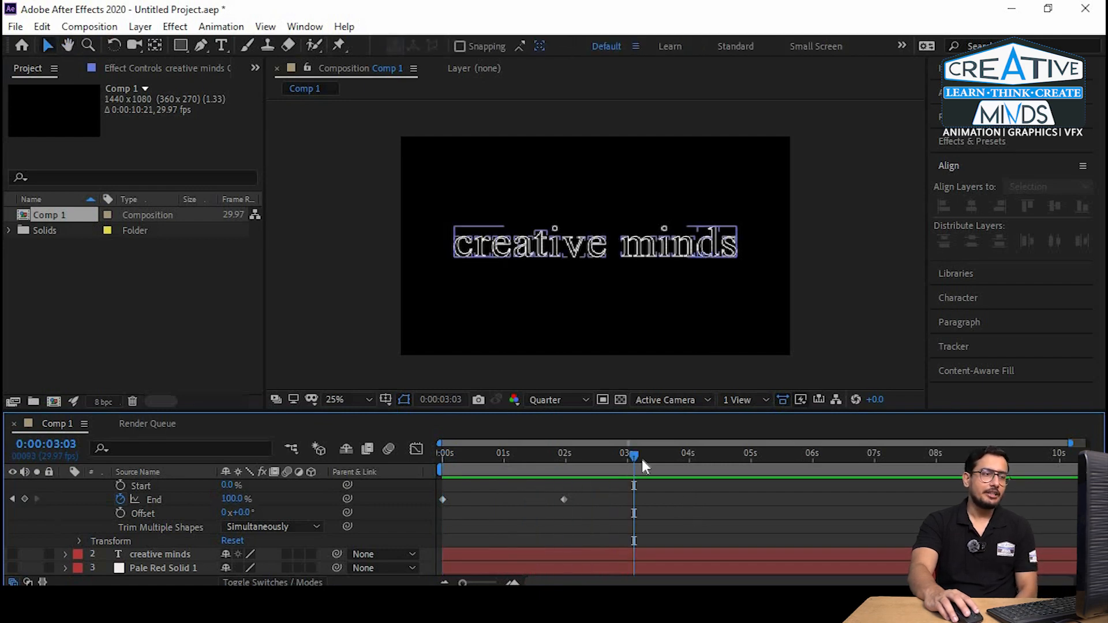
drag(632, 453, 340, 487)
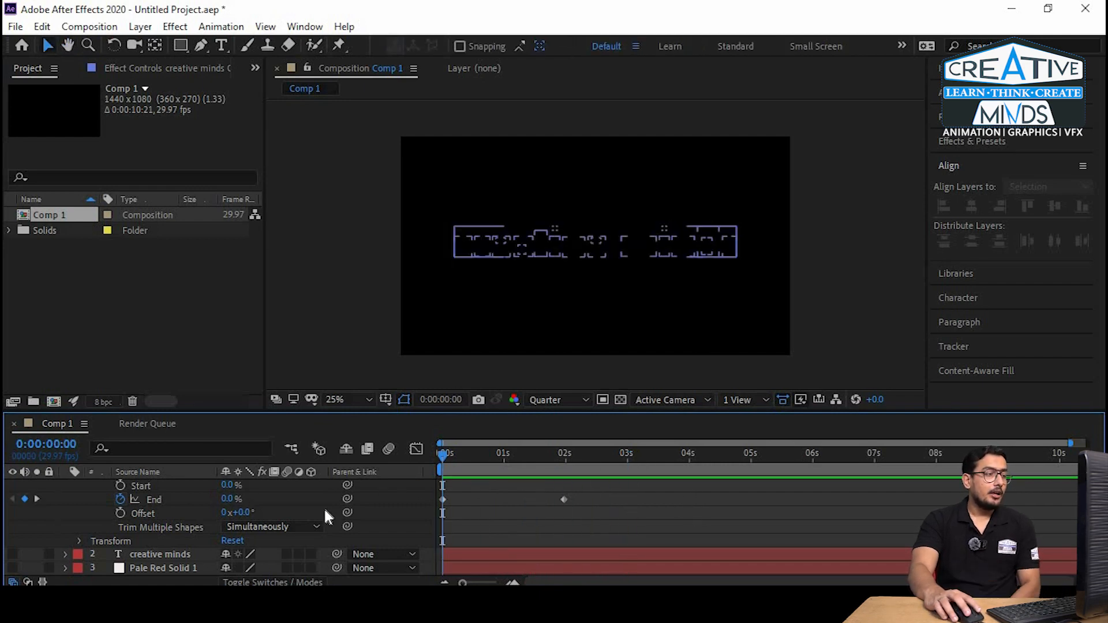
Step: Check the Trim Multiple Shapes options and replay the animation in Simultaneously mode
click(264, 524)
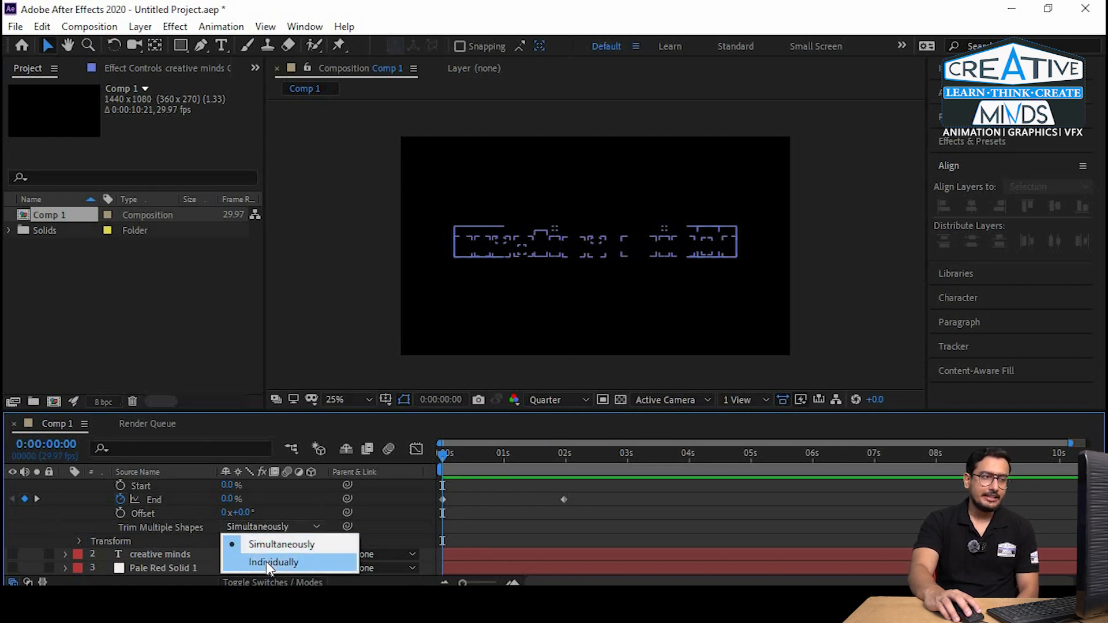
drag(549, 453, 400, 469)
key(space)
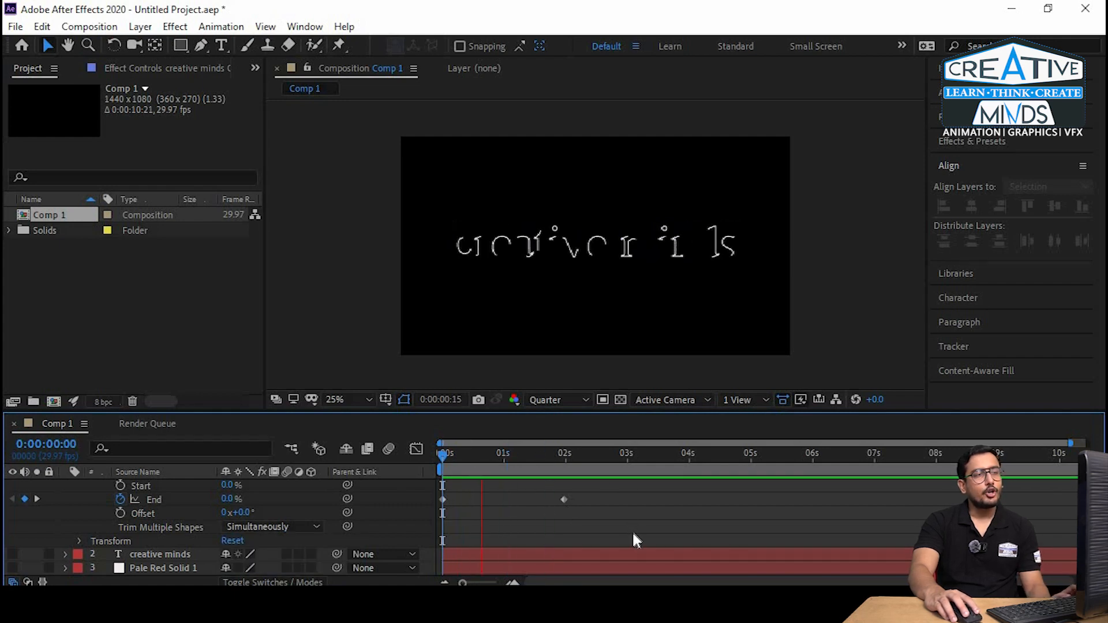
click(587, 456)
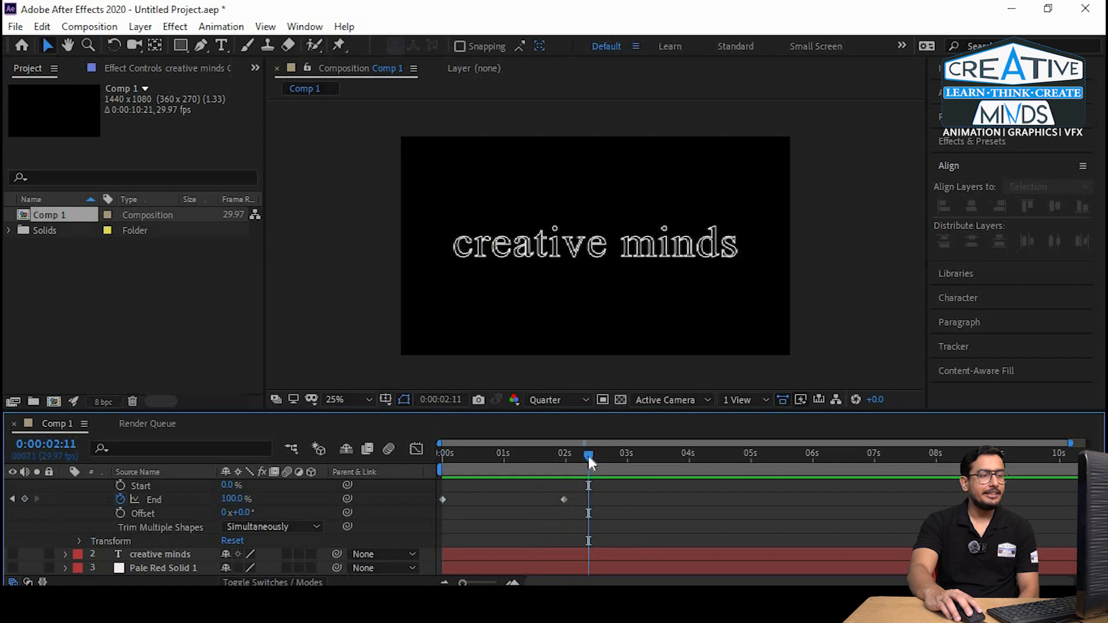
key(Home)
Step: Switch Trim Multiple Shapes to Individually and preview the letters drawing one after another
click(260, 526)
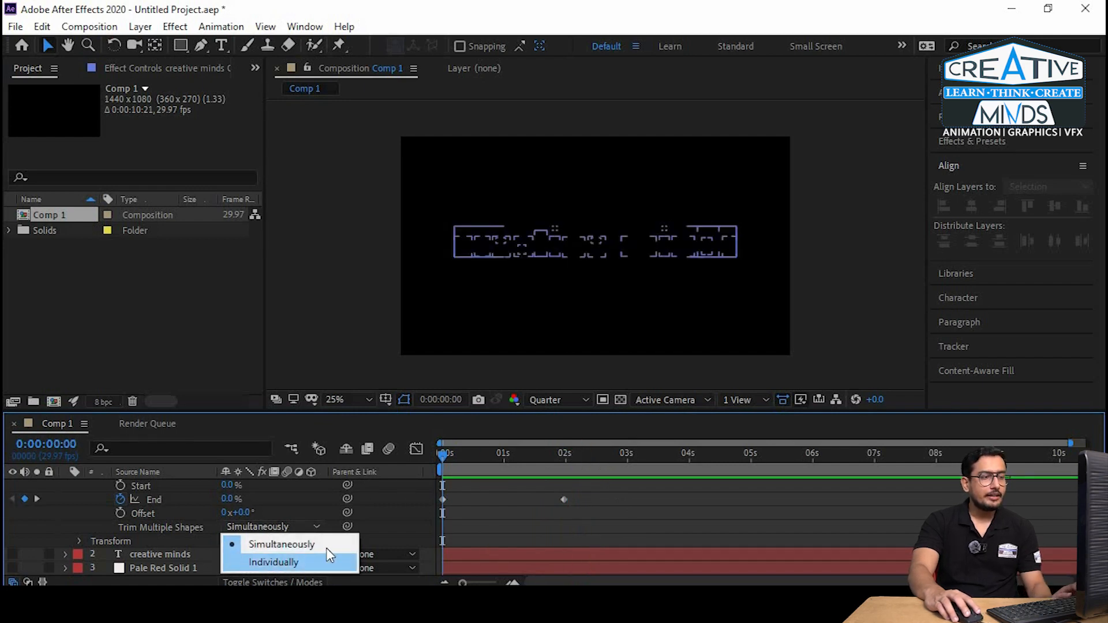
click(326, 554)
key(space)
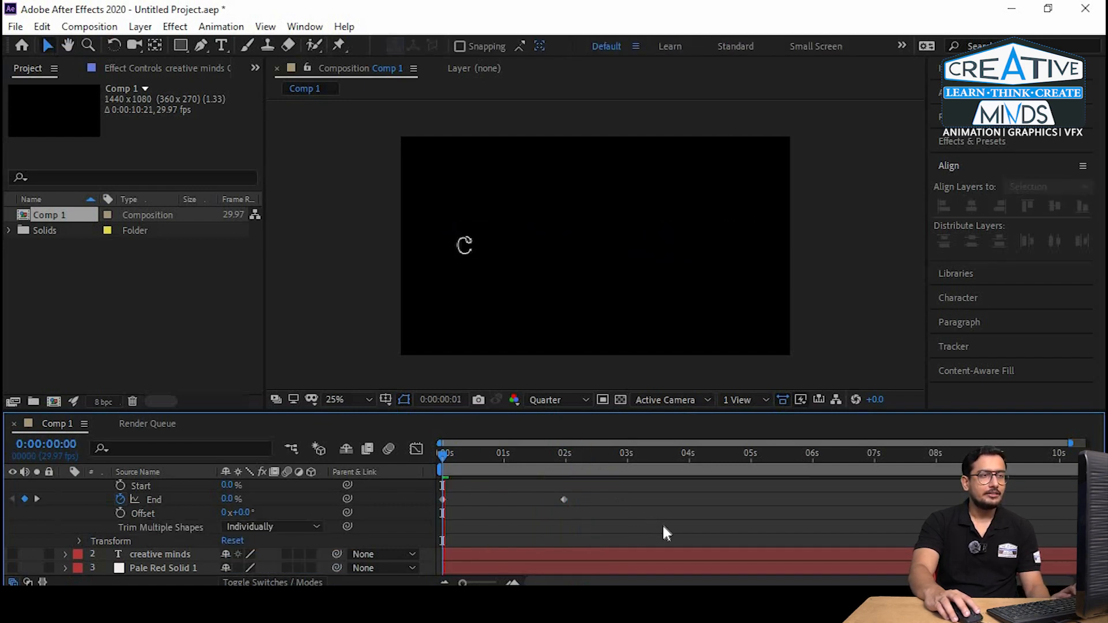
key(space)
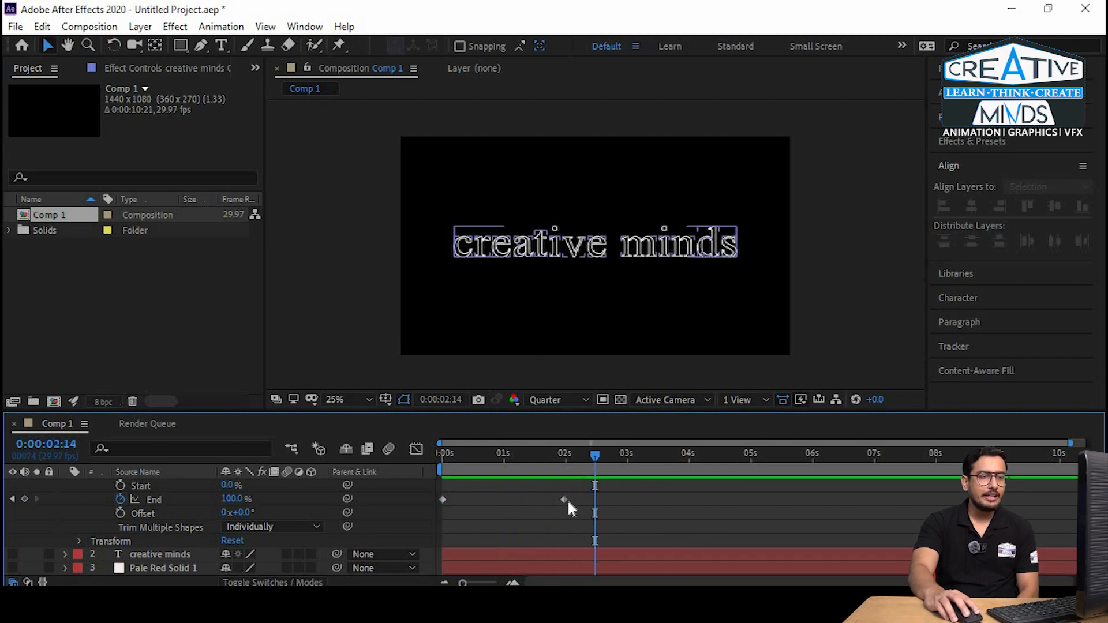
Step: Move the second End keyframe to about 4 seconds and preview the slower reveal
drag(566, 500, 694, 500)
key(Home)
key(space)
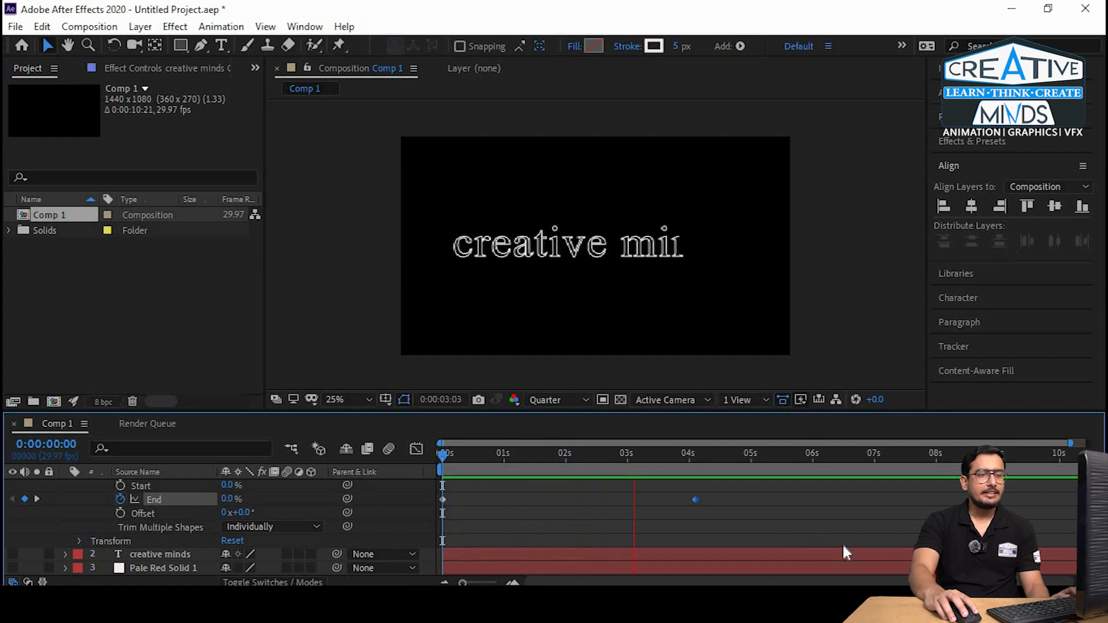
key(space)
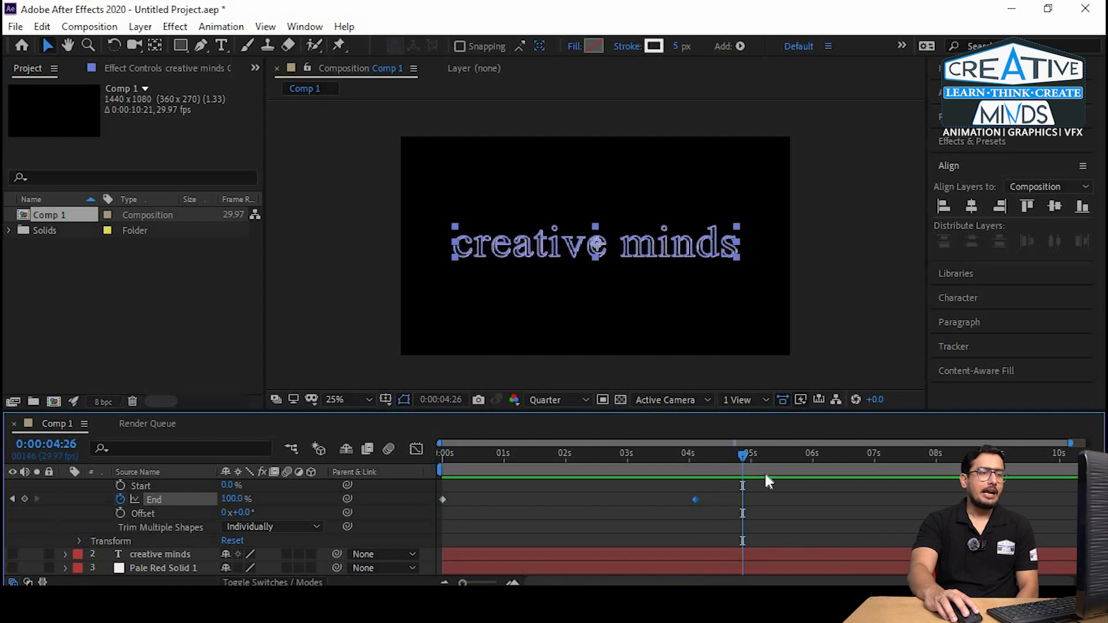
key(Home)
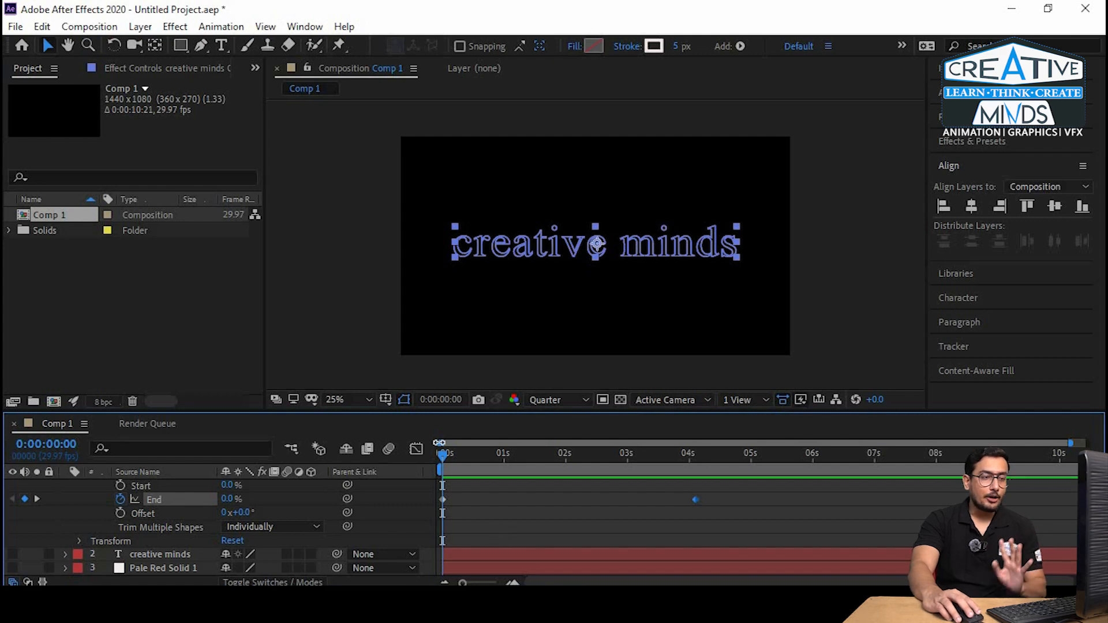
Step: Scrub through the letter reveal and delete both End keyframes
drag(442, 454, 535, 453)
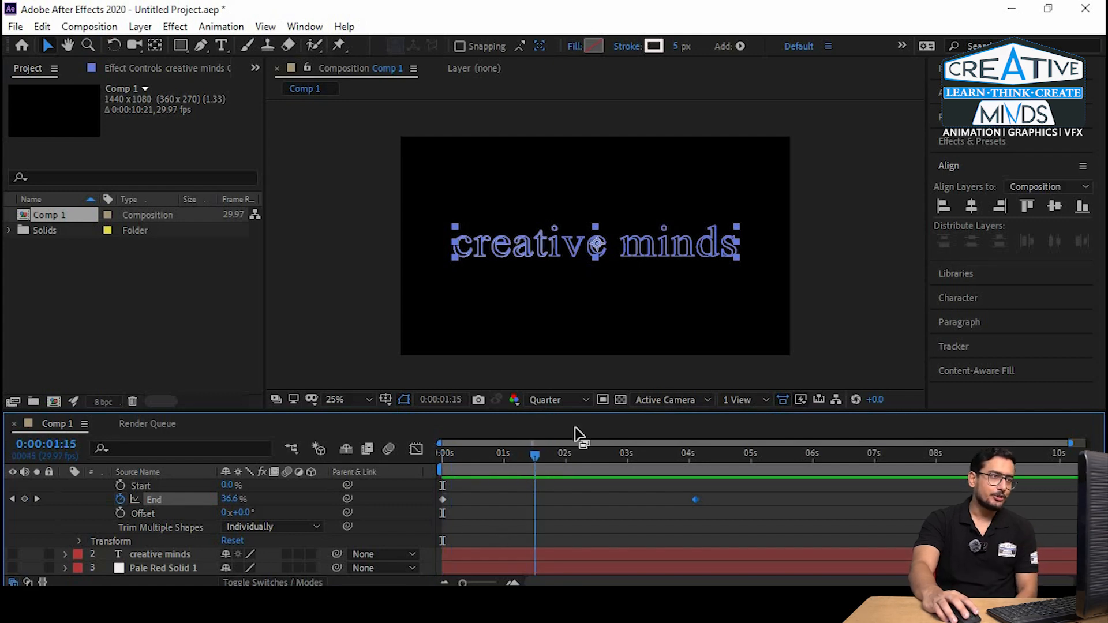
click(854, 337)
click(709, 467)
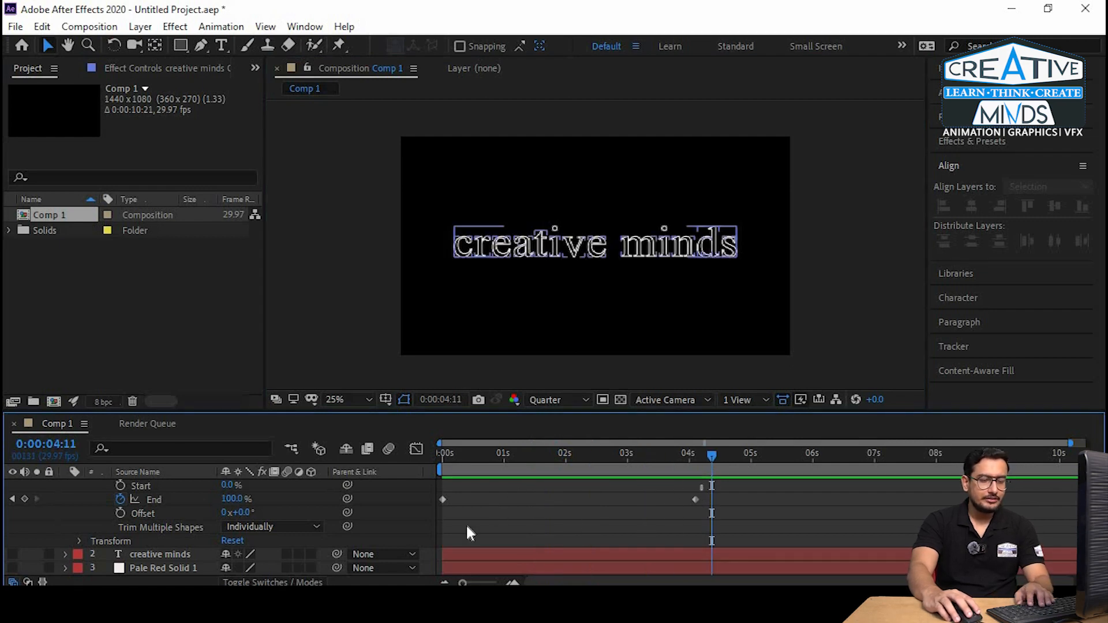
drag(710, 483, 428, 523)
key(Delete)
Step: Set the Trim Paths End value to 69% so the outlines are only partly drawn
click(623, 457)
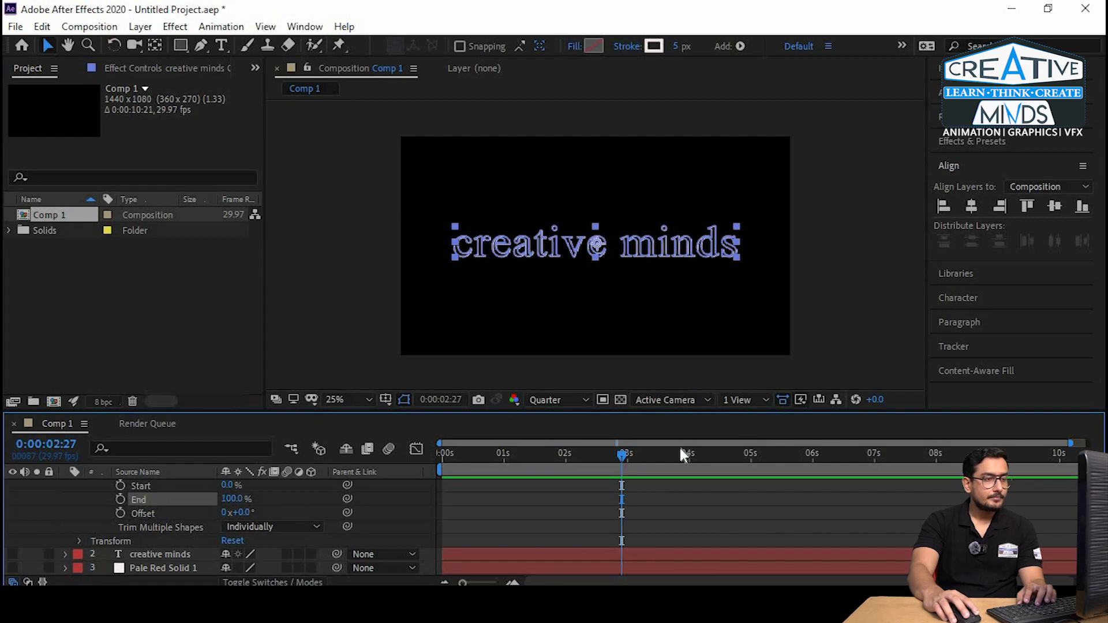
drag(688, 458, 687, 460)
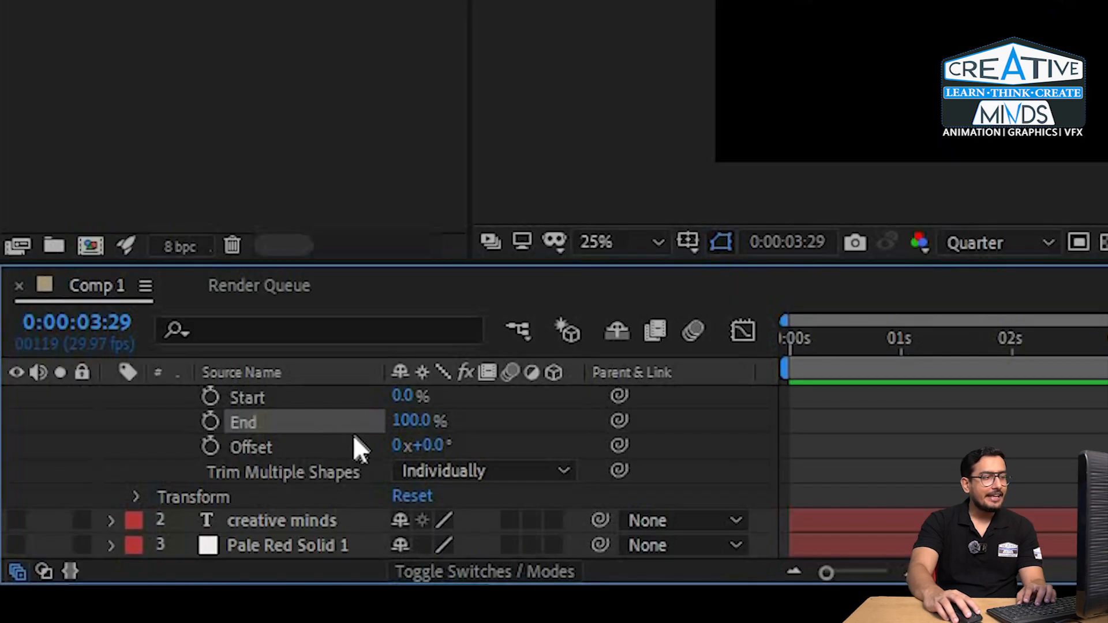
click(408, 421)
text(92)
key(Return)
drag(376, 420, 369, 420)
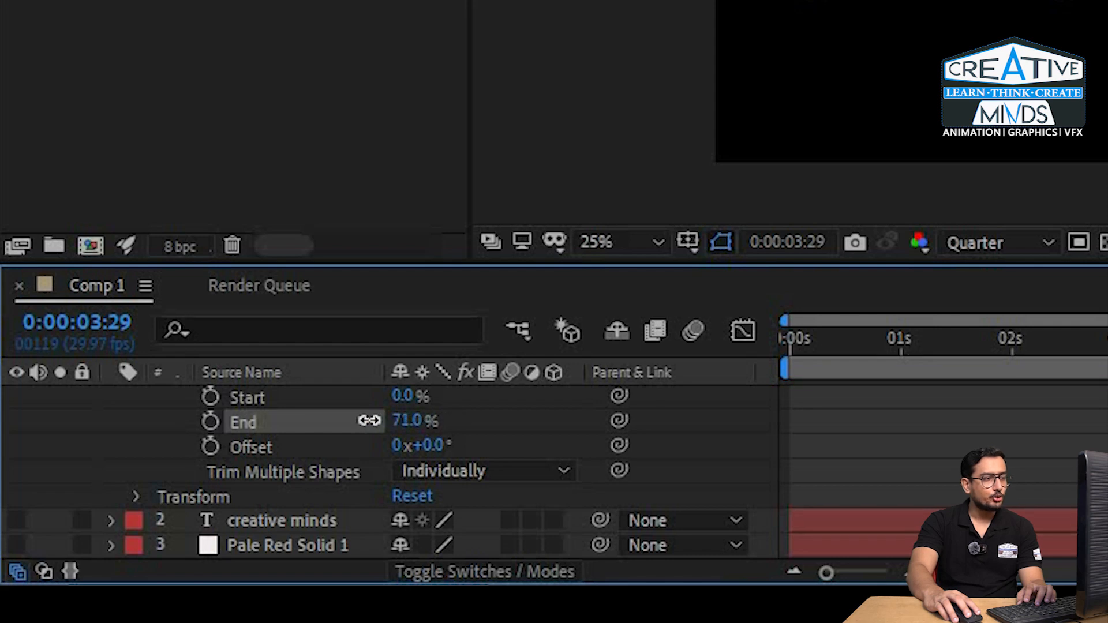
Step: Set Trim Multiple Shapes to Simultaneously and check the partly drawn outlines in the composition
click(469, 473)
click(499, 503)
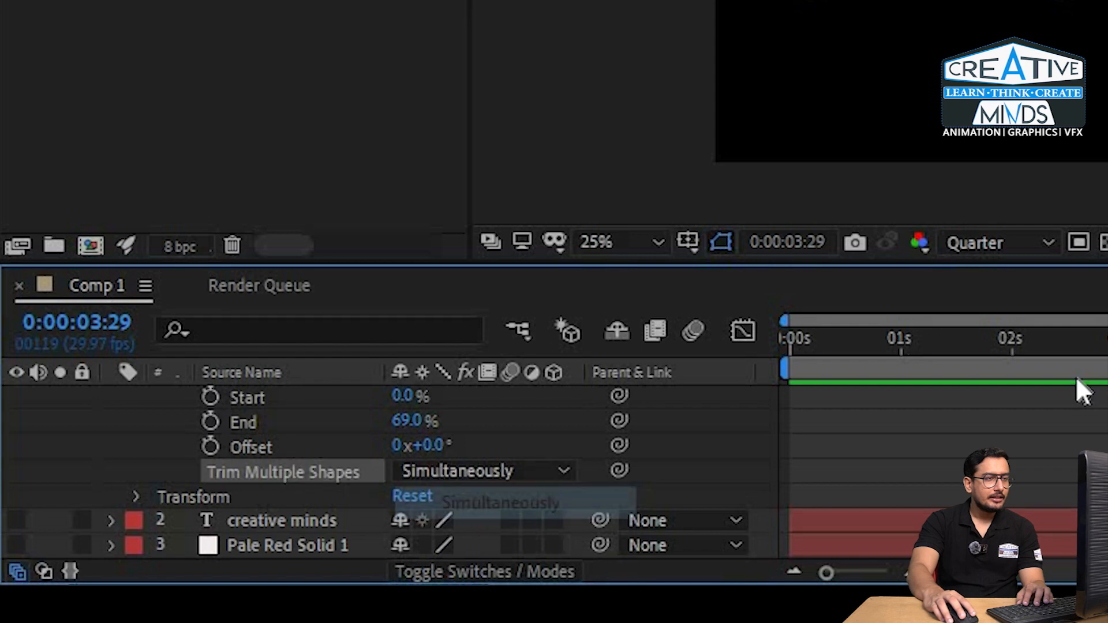
click(632, 460)
click(822, 287)
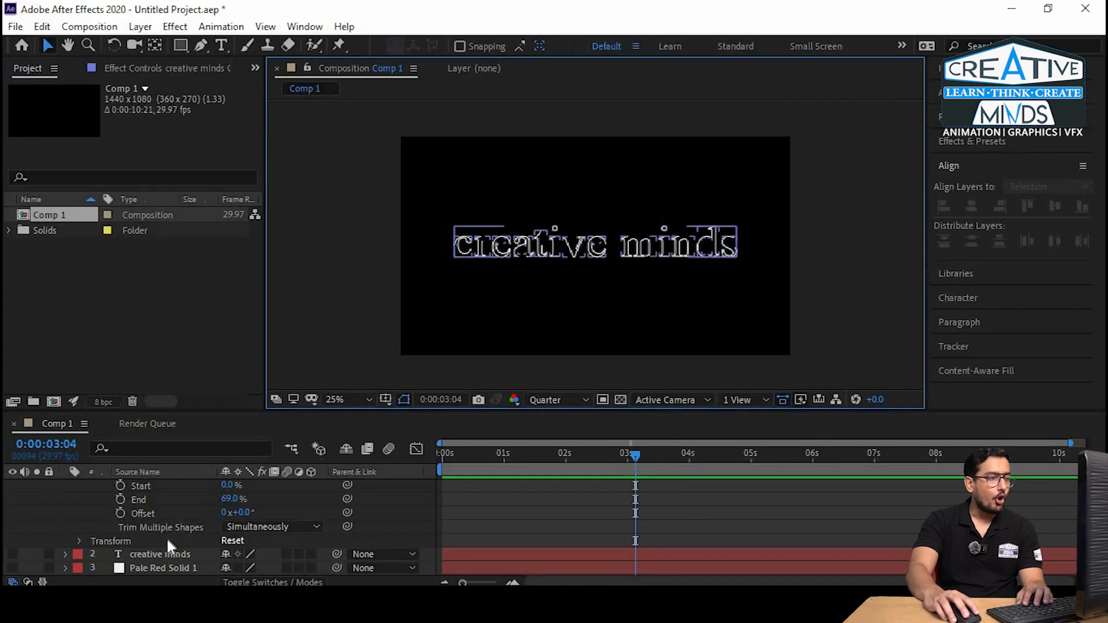
Step: Add an Offset keyframe of -100° to the Trim Paths at 4 seconds
drag(638, 457, 435, 473)
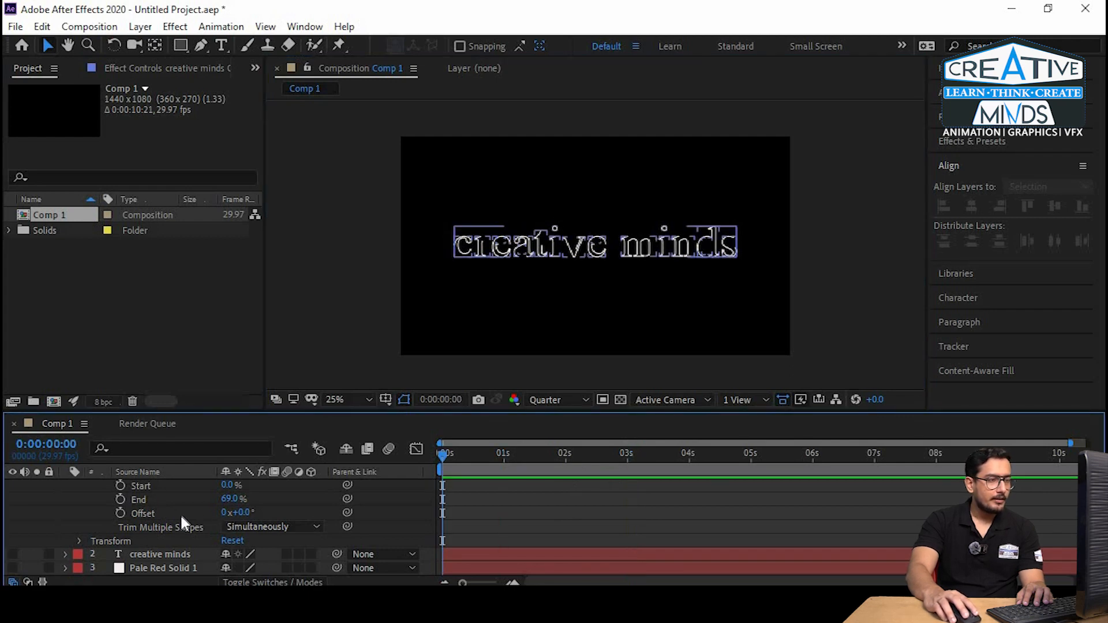
drag(445, 455, 689, 463)
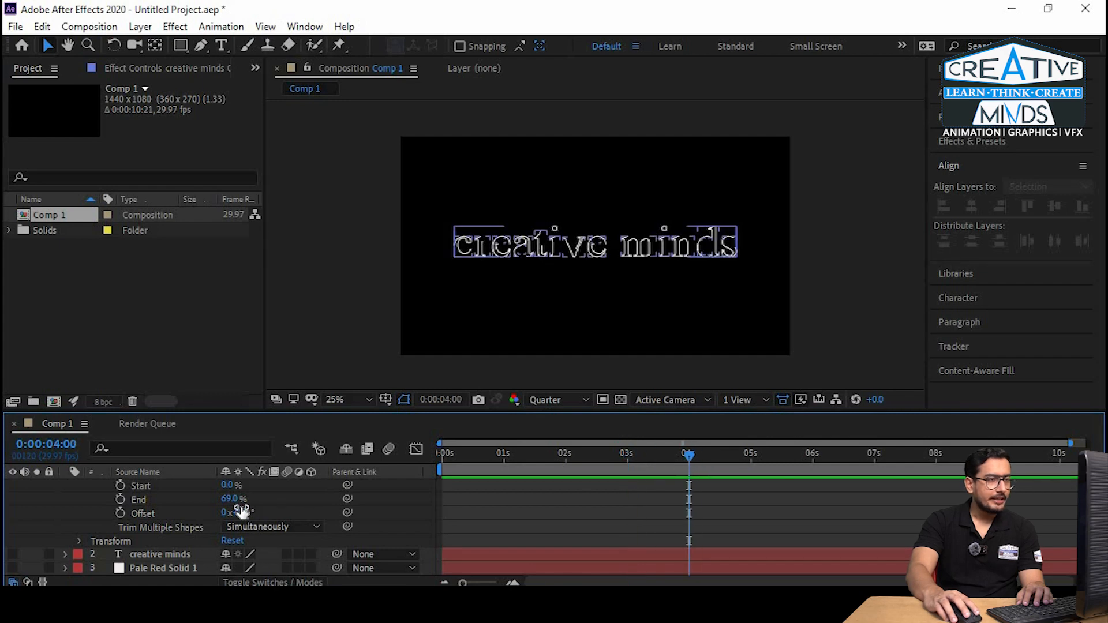
drag(245, 515, 155, 513)
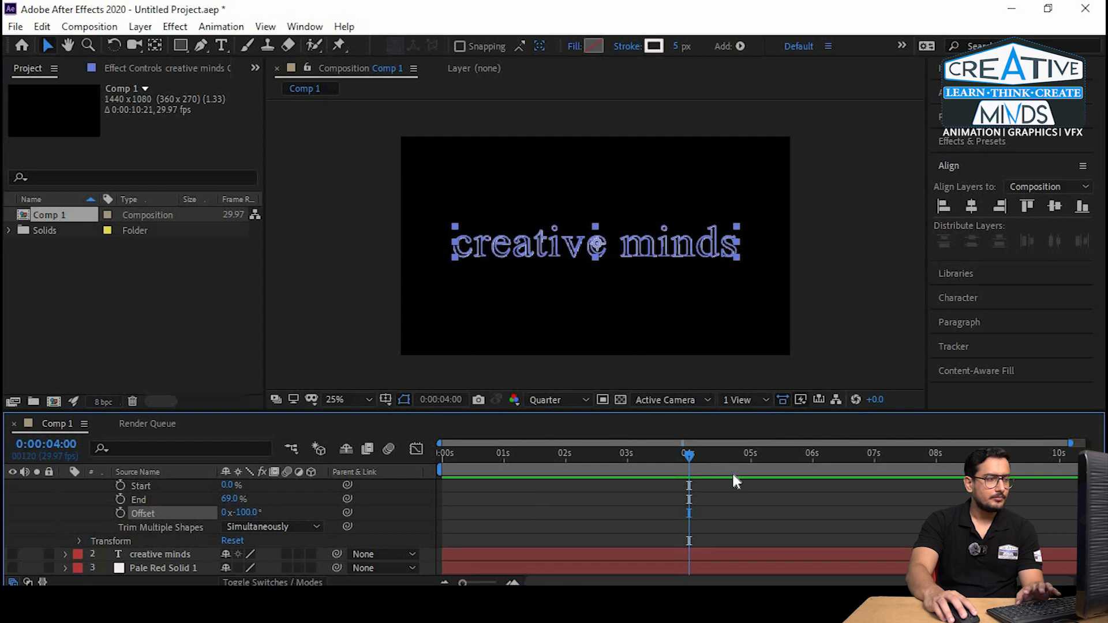
click(120, 512)
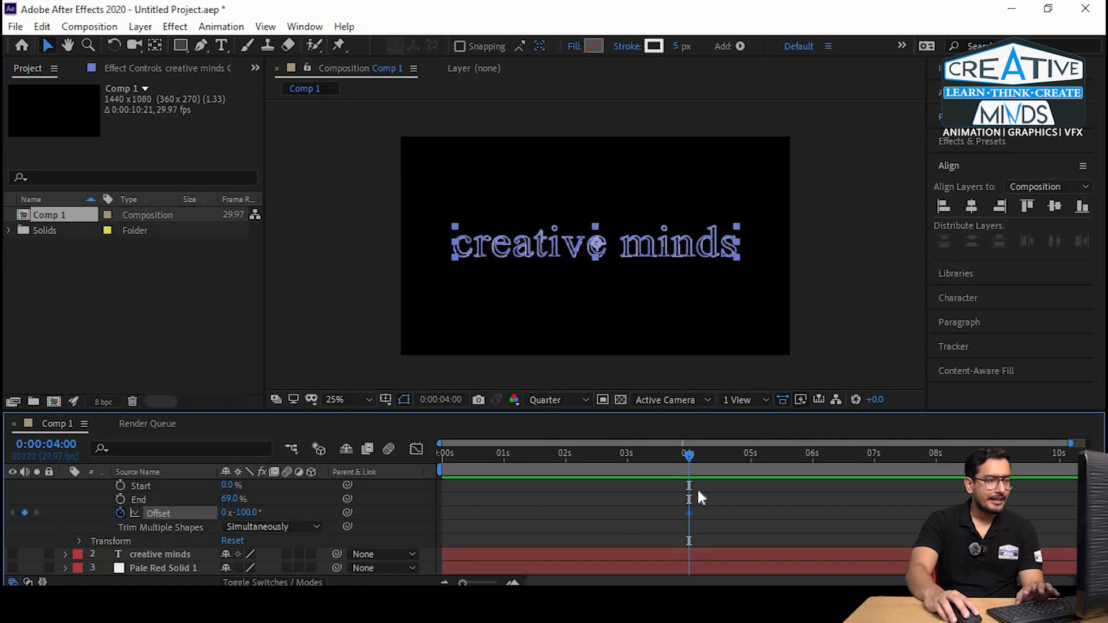
Step: Add an Offset keyframe of 0° at the composition start and preview the moving outlines
drag(685, 458, 344, 477)
click(244, 513)
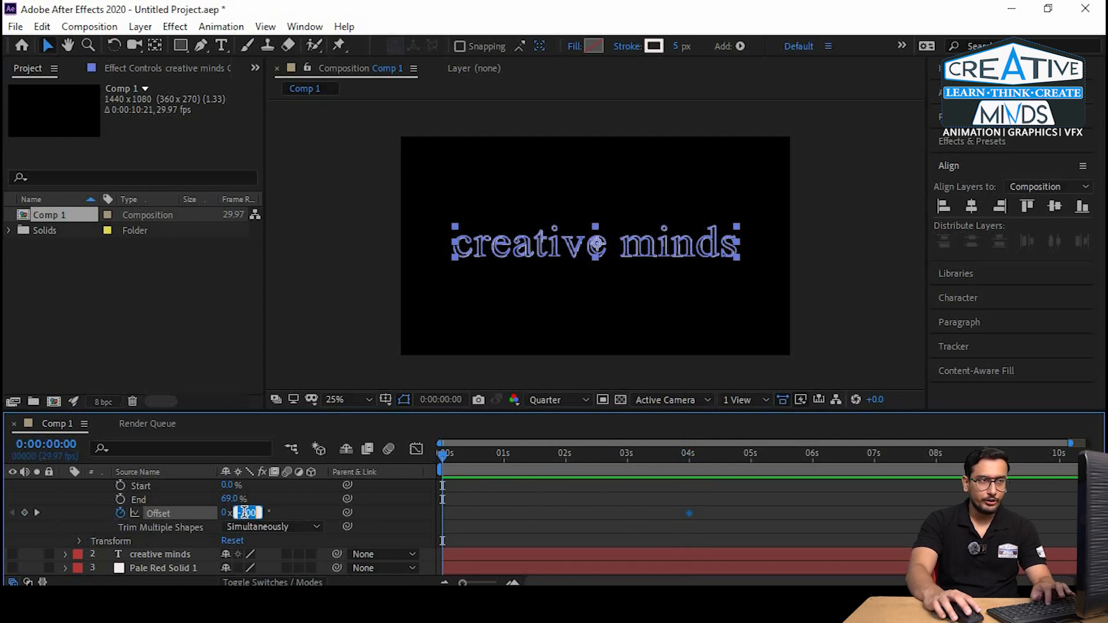
text(0)
key(Return)
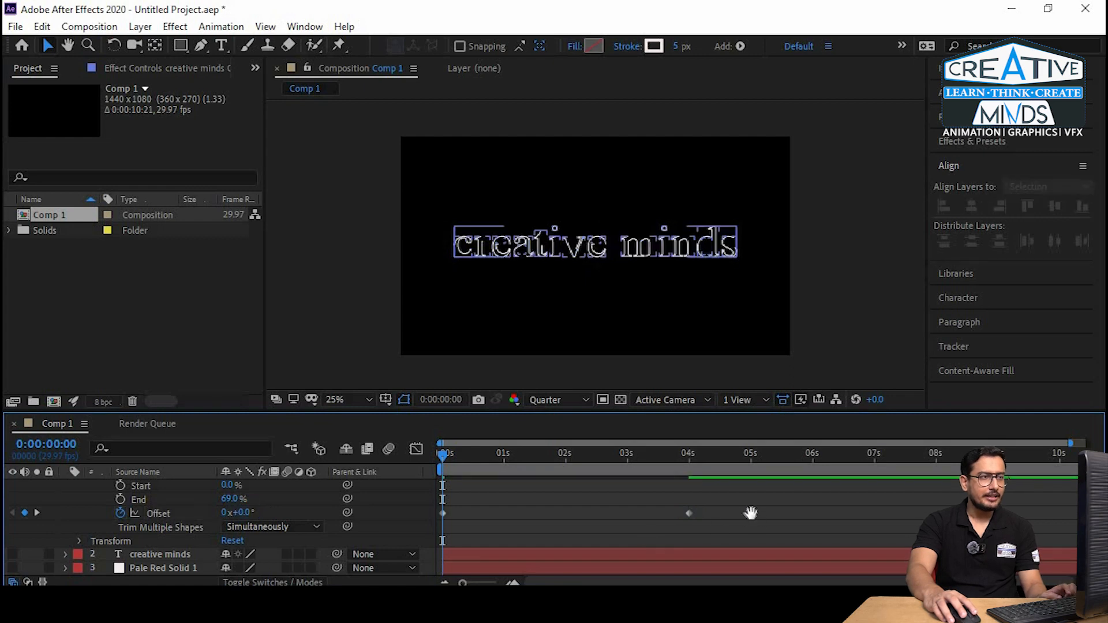
click(836, 285)
key(space)
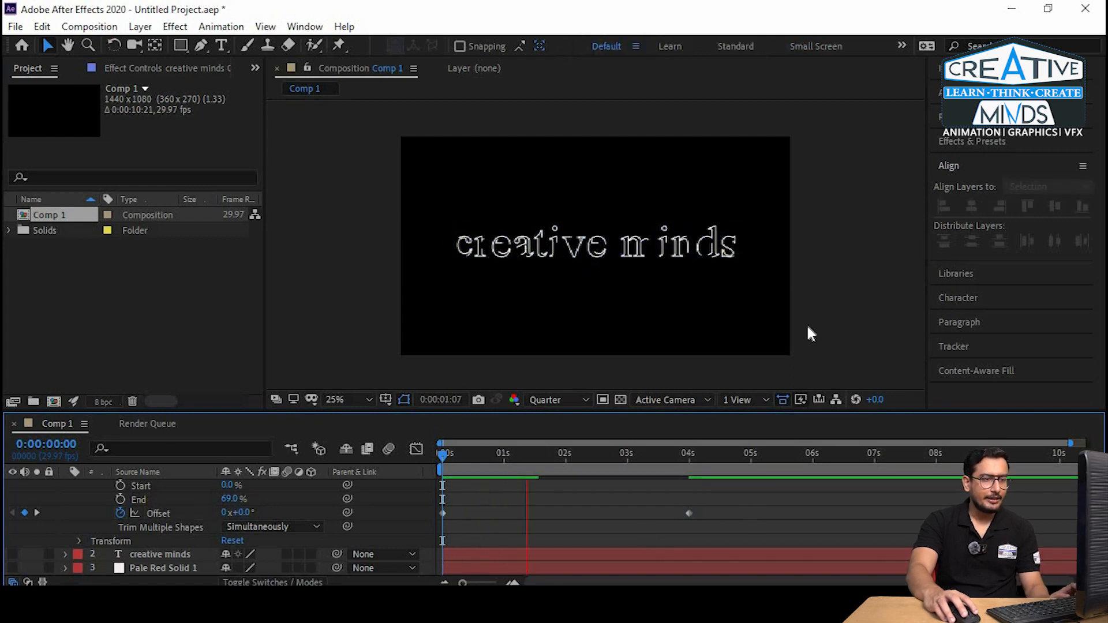
Step: Move the ending Offset keyframe of the Trim Paths to about 0:00:02:04 and preview the animation from the composition start
click(690, 508)
drag(688, 512, 574, 513)
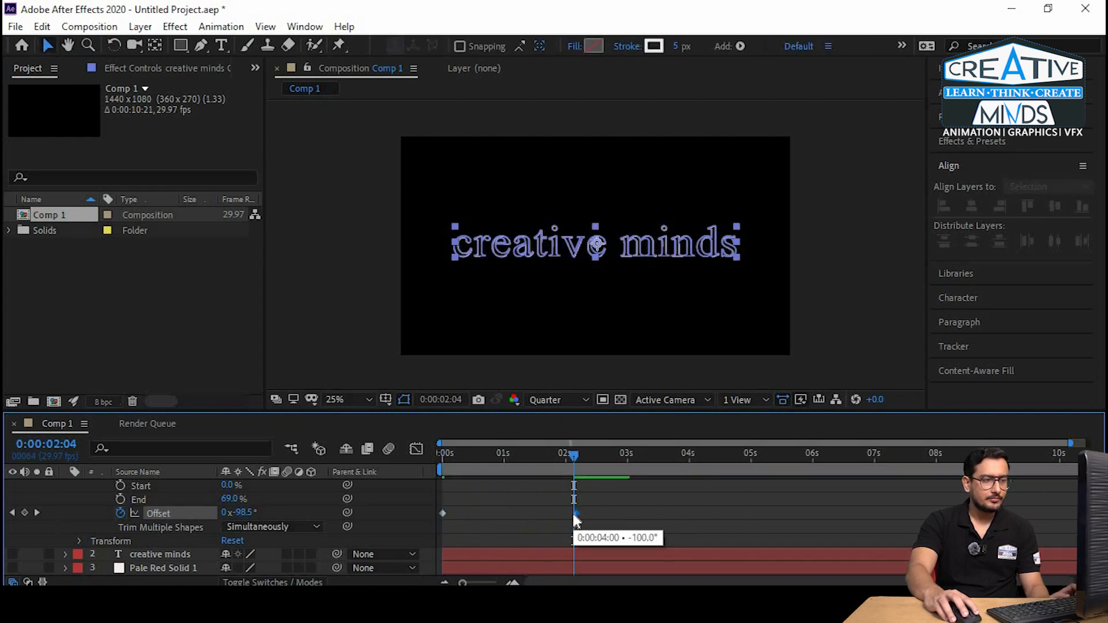
key(Home)
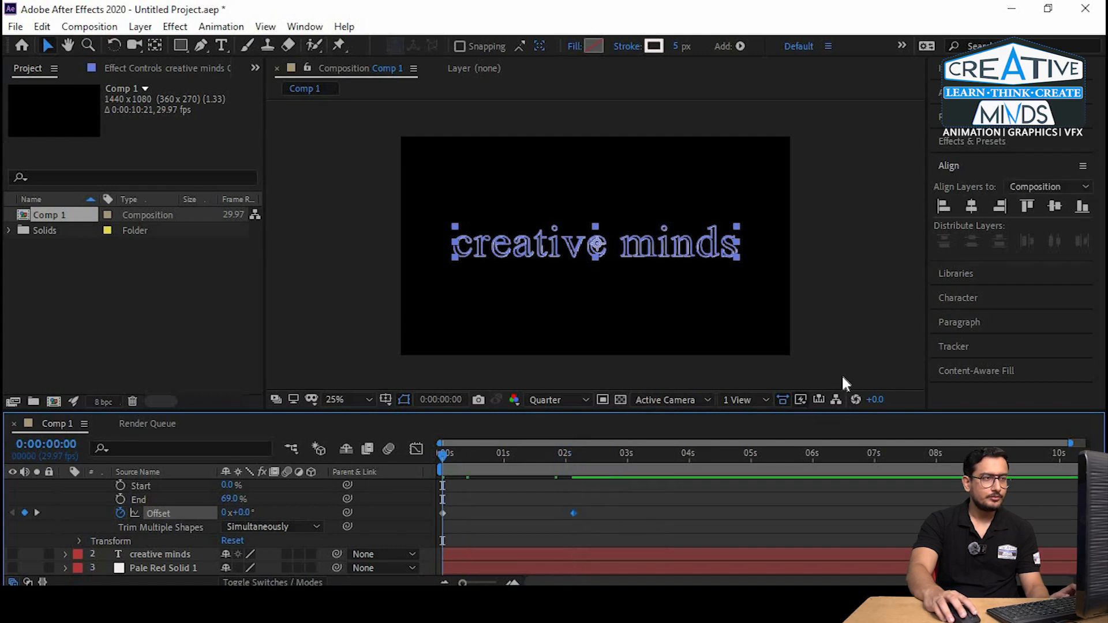
key(space)
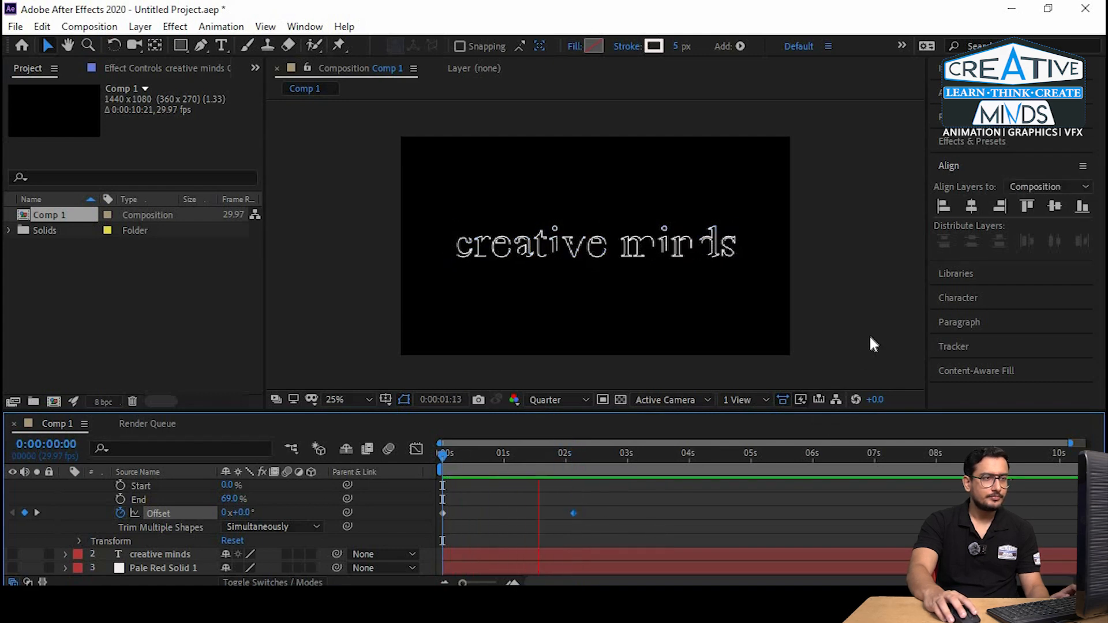
click(649, 448)
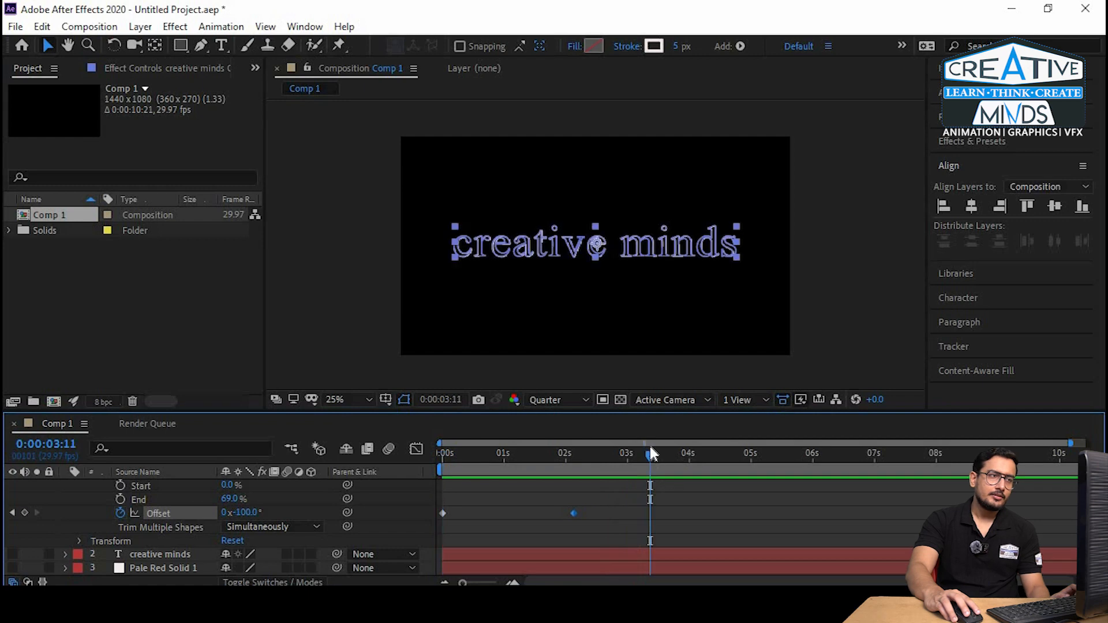
Step: Deselect the outlined title layer and replay the trimmed outline animation from the composition start without selection handles
key(Home)
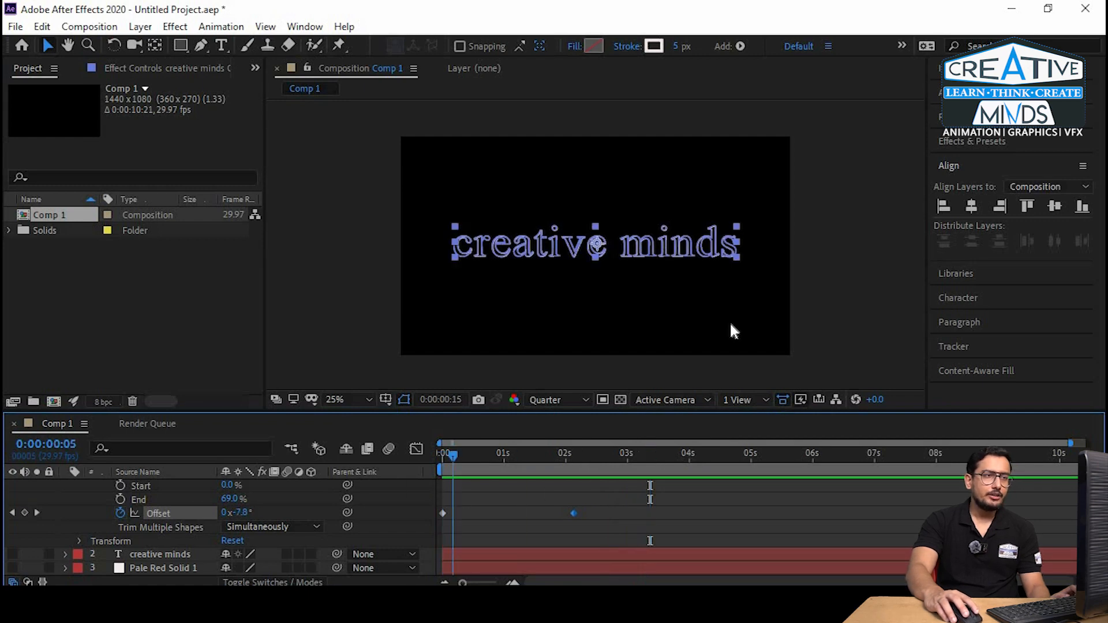
click(879, 276)
key(space)
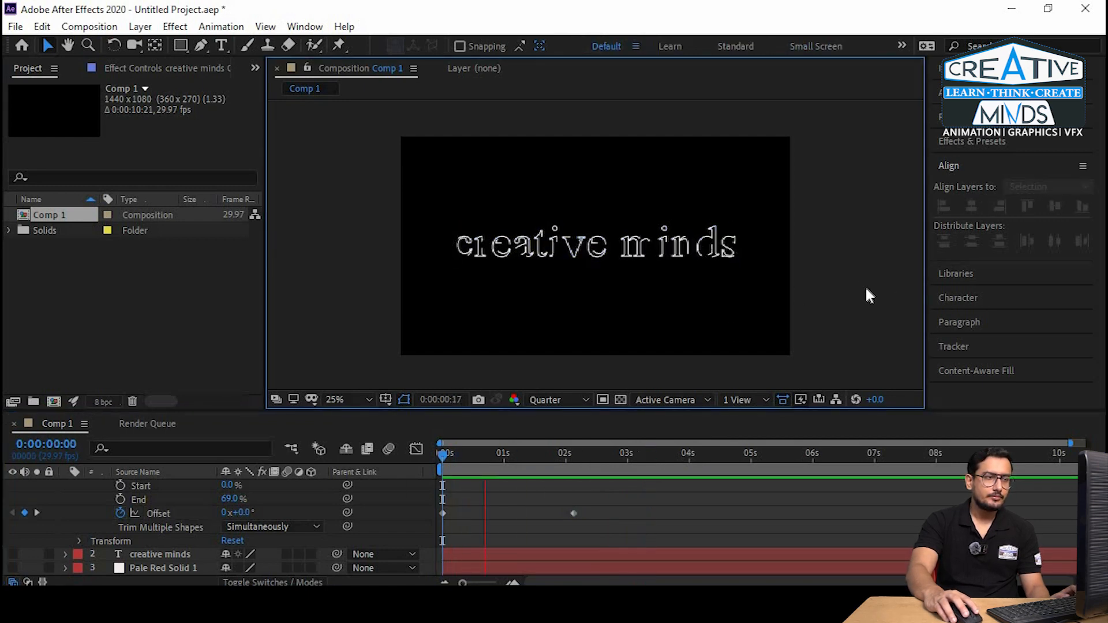
key(space)
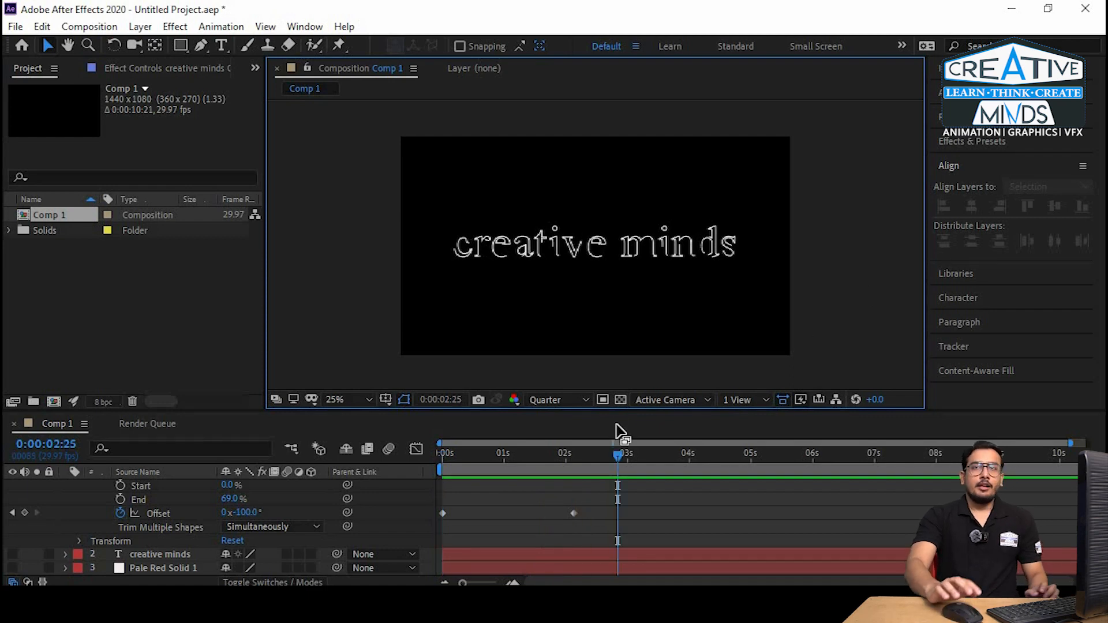